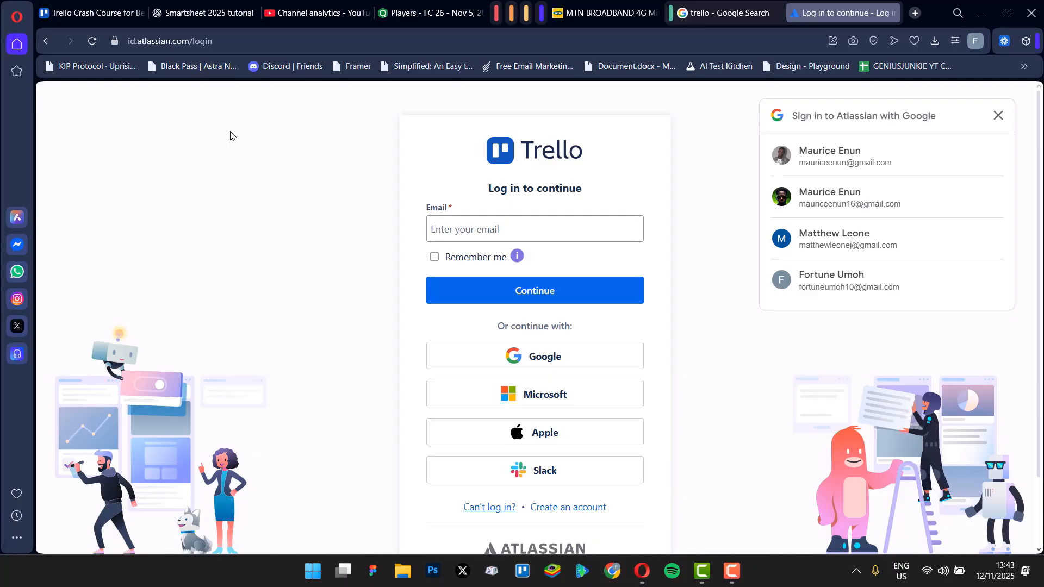
Look through the Google search results for trello down to the official Trello site, and return to the login page.
left_click(724, 12)
scroll(318, 367, "up", 6)
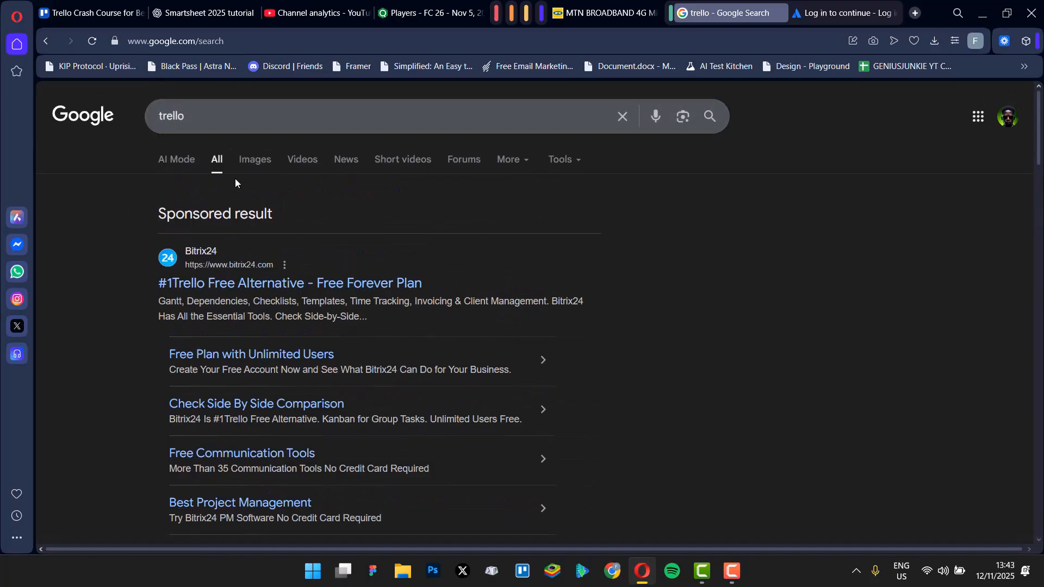
scroll(169, 151, "down", 2)
scroll(169, 151, "down", 8)
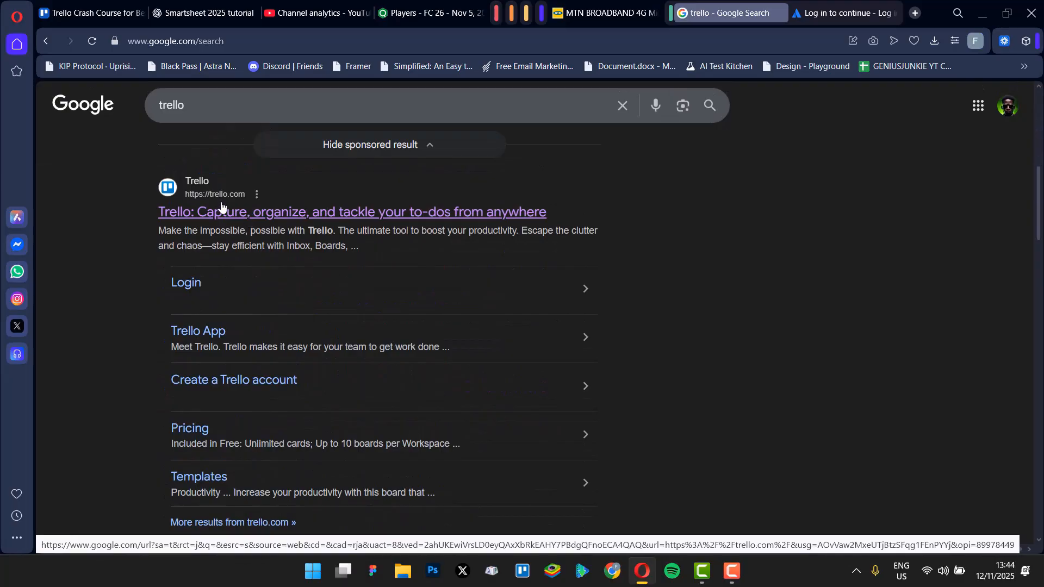
left_click(831, 16)
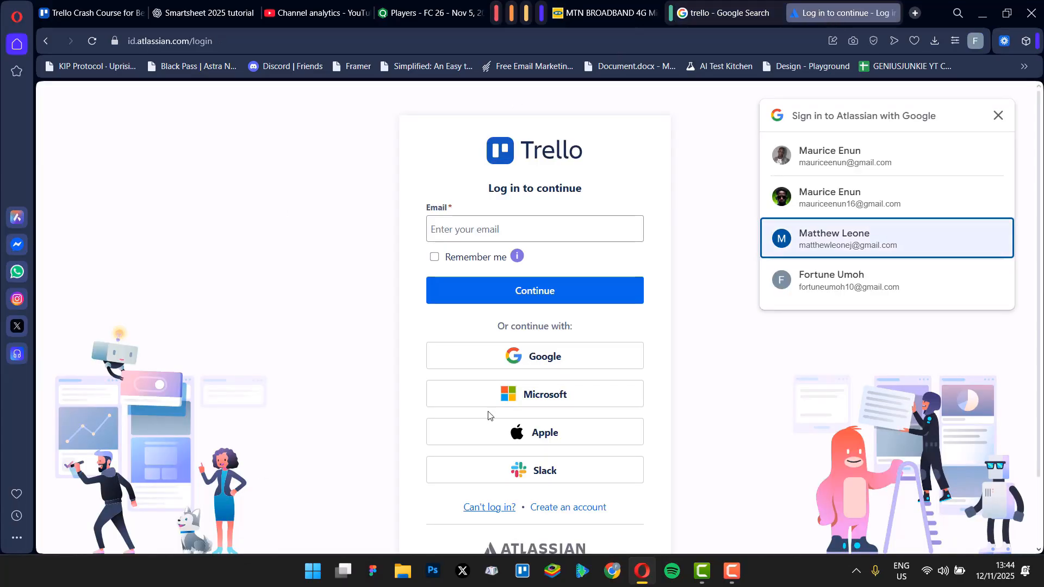
Sign in to Atlassian with the third Google account offered and confirm sharing its details.
scroll(544, 140, "down", 2)
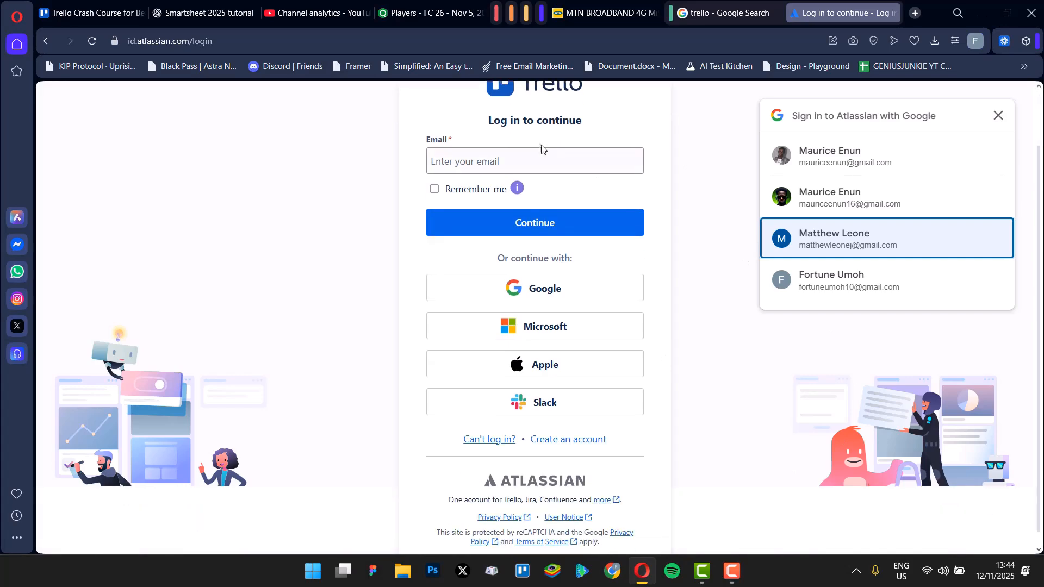
scroll(543, 148, "up", 2)
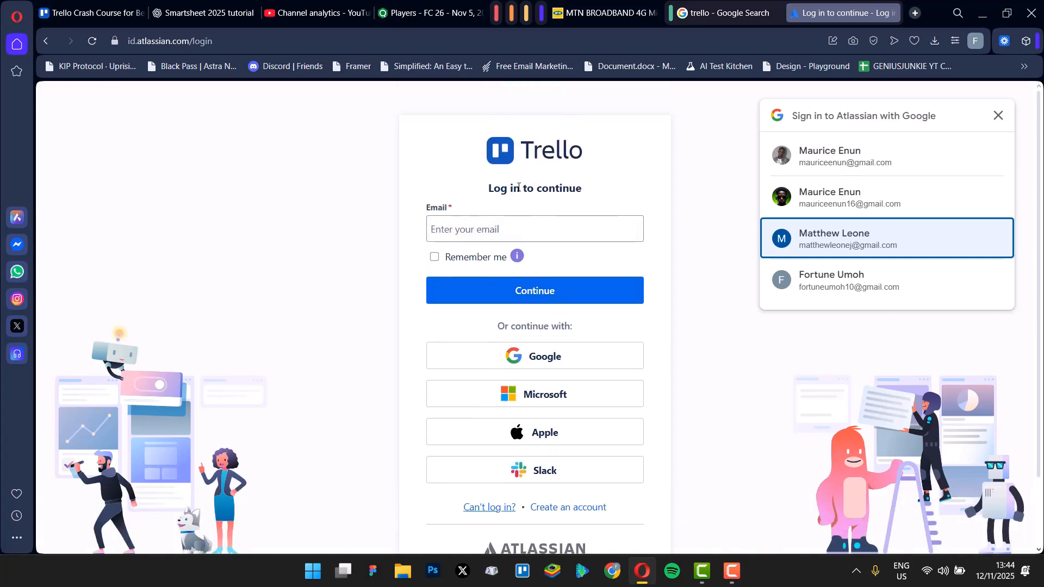
left_click_drag(586, 187, 461, 180)
left_click(462, 180)
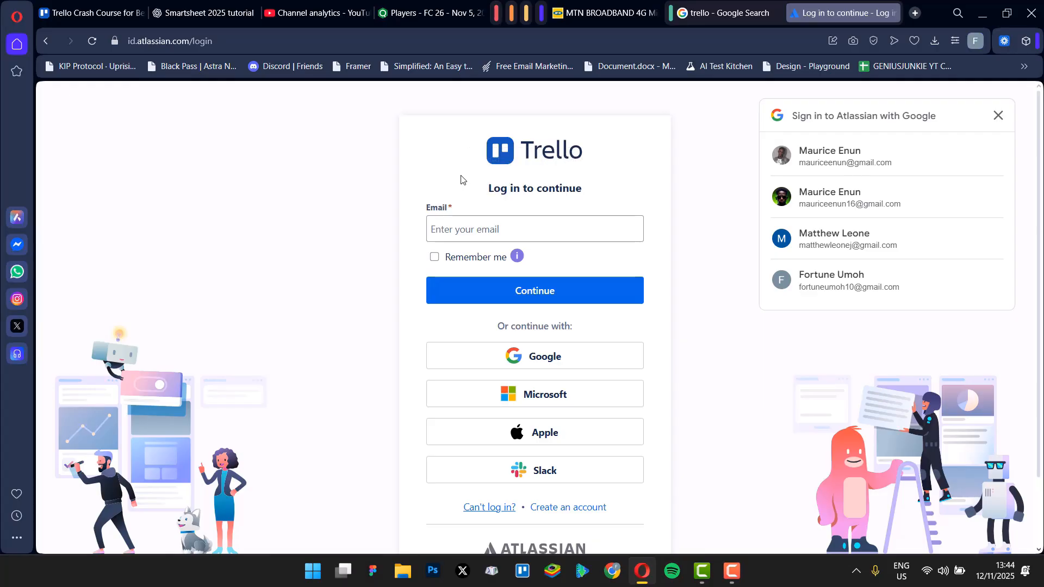
scroll(624, 435, "down", 2)
scroll(531, 433, "up", 2)
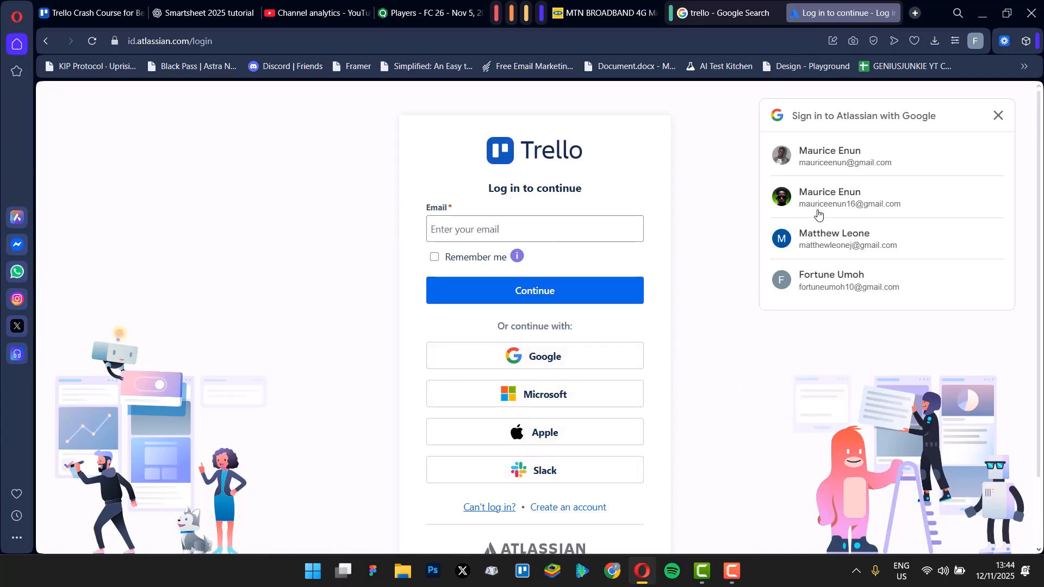
left_click(870, 245)
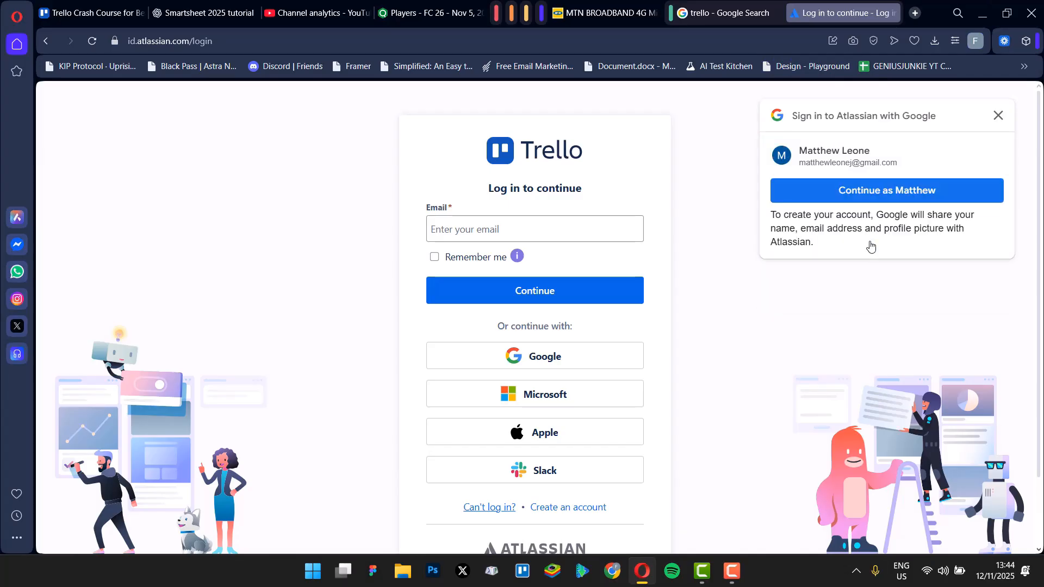
left_click(912, 187)
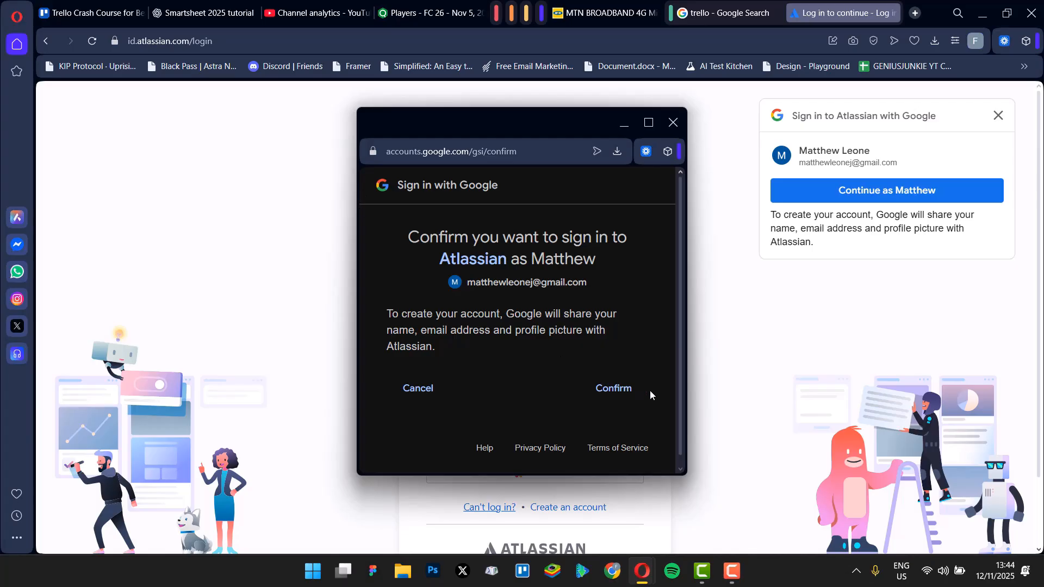
left_click(614, 388)
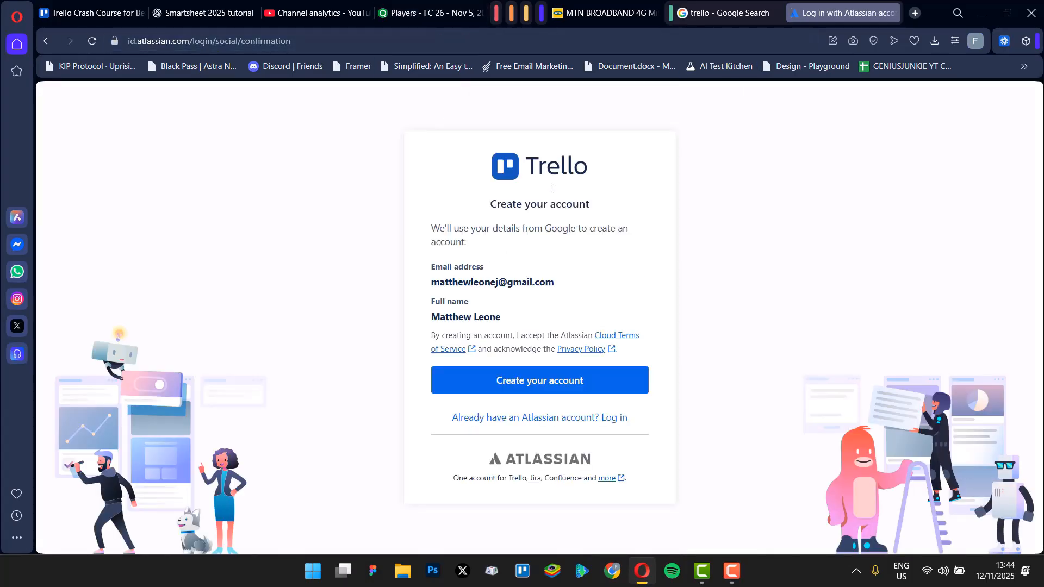
Create the Atlassian account with the email address and full name supplied by Google.
triple_click(471, 283)
left_click(428, 325)
left_click(517, 383)
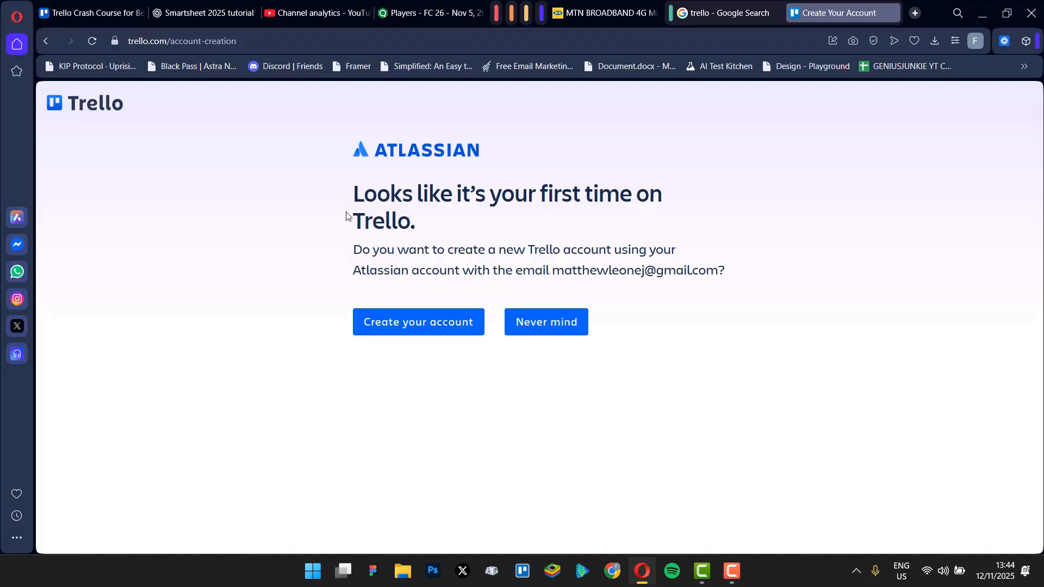
Create a new Trello account linked to the Atlassian account.
left_click_drag(351, 197, 508, 234)
left_click(486, 300)
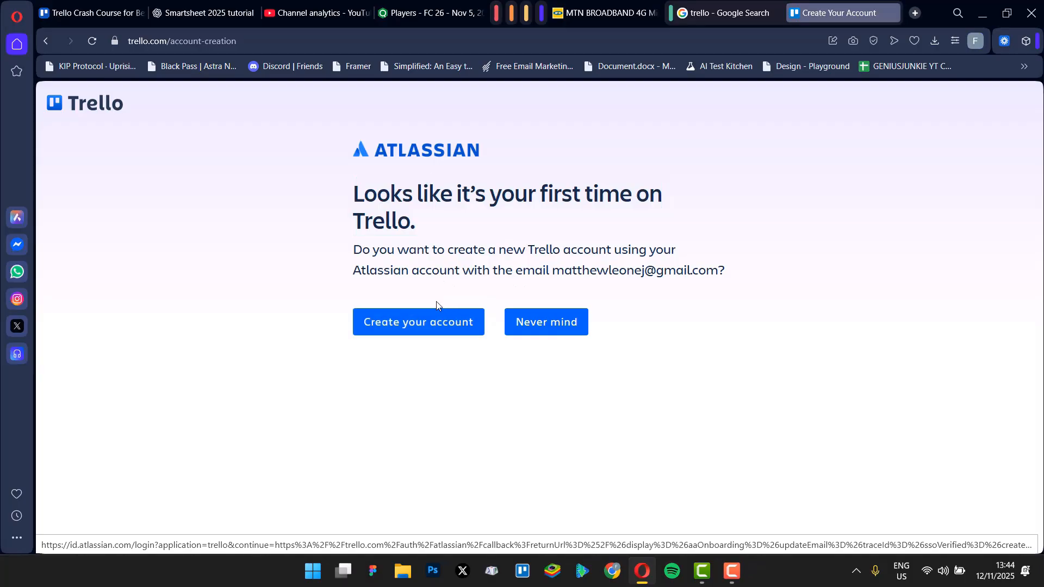
left_click_drag(362, 156, 394, 158)
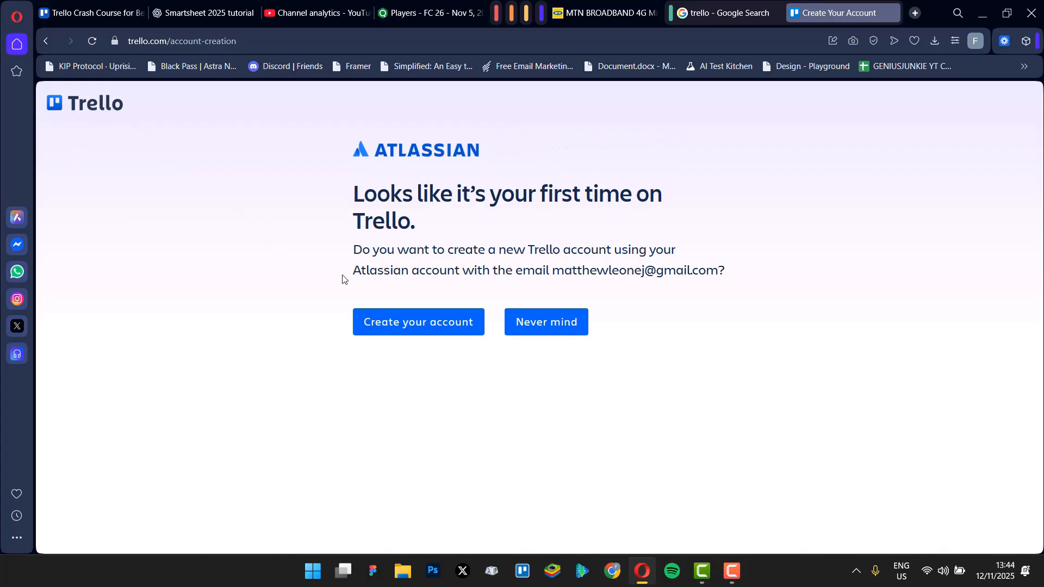
left_click_drag(344, 273, 518, 267)
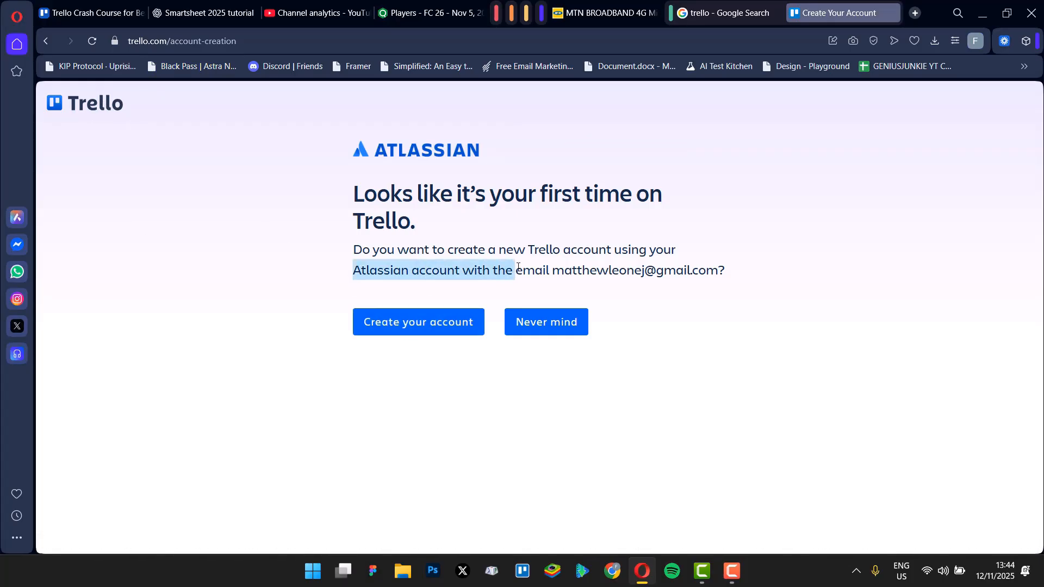
left_click(522, 294)
left_click(436, 337)
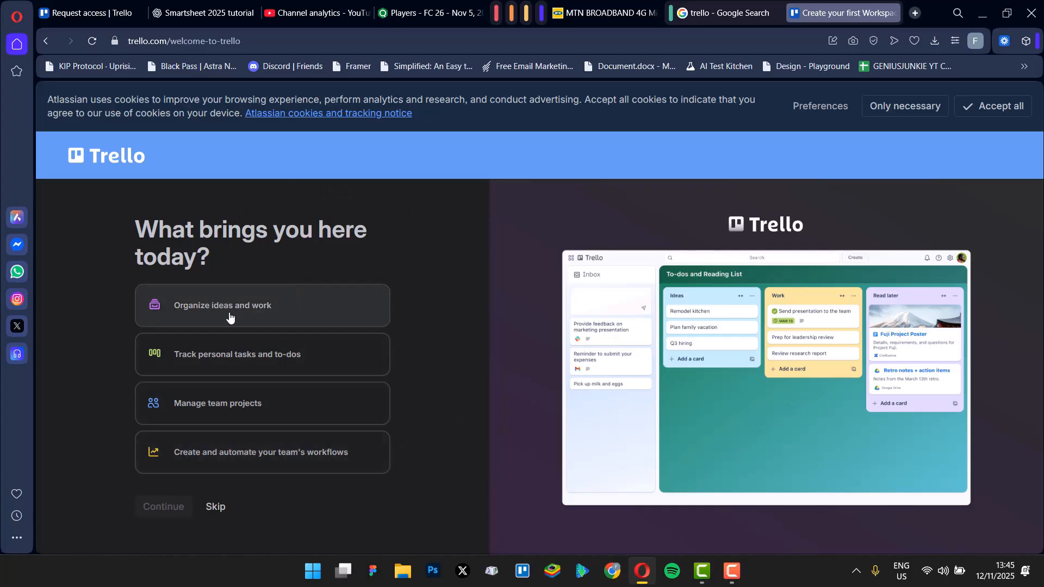
Compare the product recommendations for the four answers to "What brings you here today?".
left_click(206, 300)
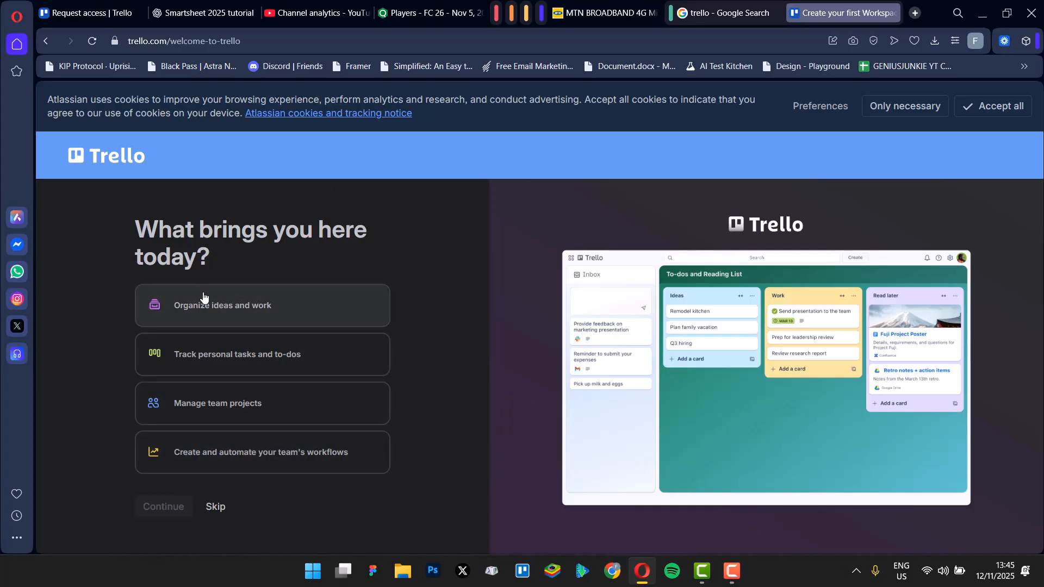
left_click(276, 365)
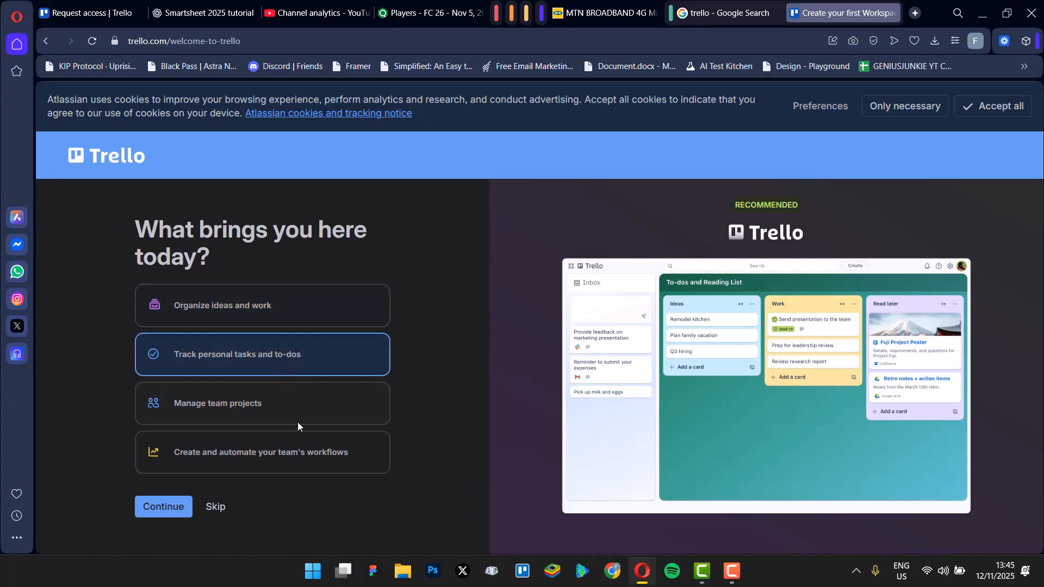
left_click(335, 386)
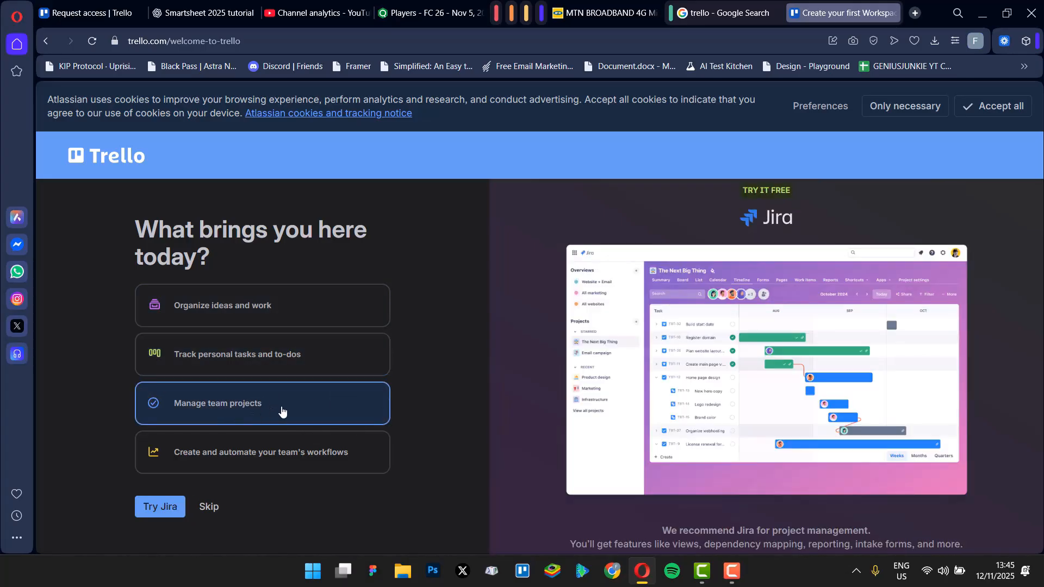
left_click(226, 465)
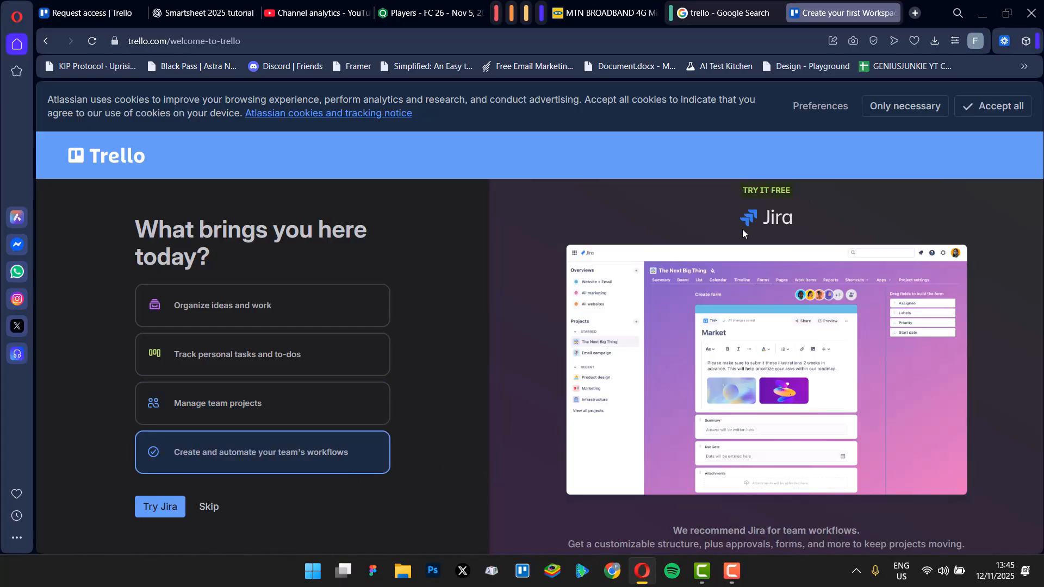
left_click(231, 306)
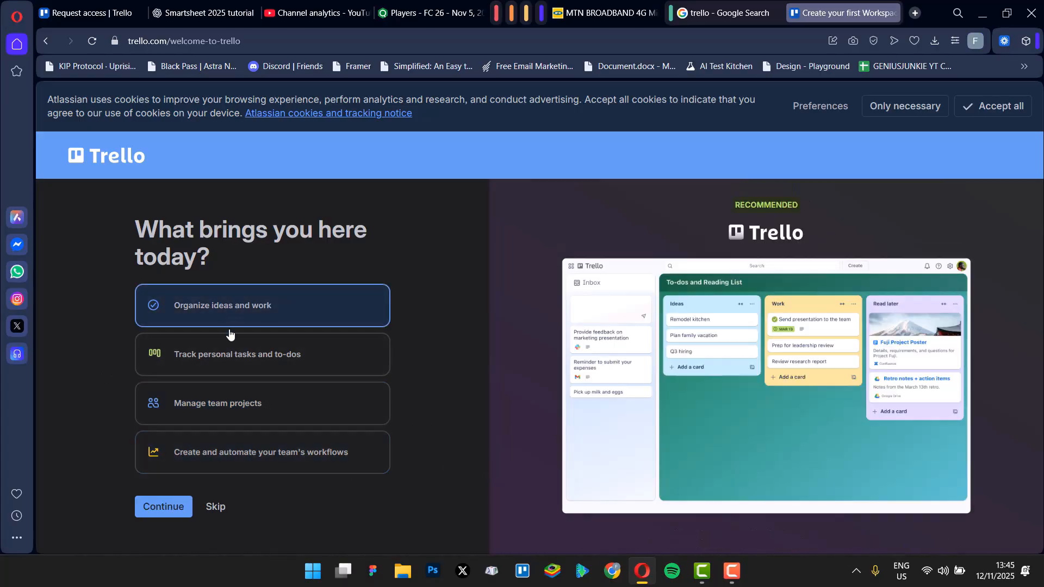
left_click(300, 345)
left_click(308, 403)
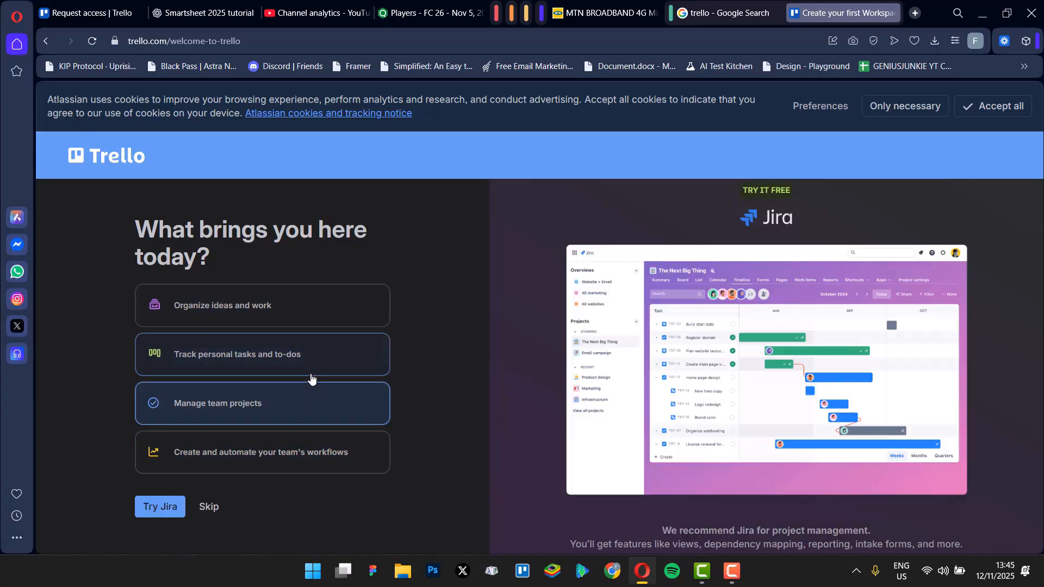
left_click(306, 322)
left_click(311, 351)
left_click(314, 323)
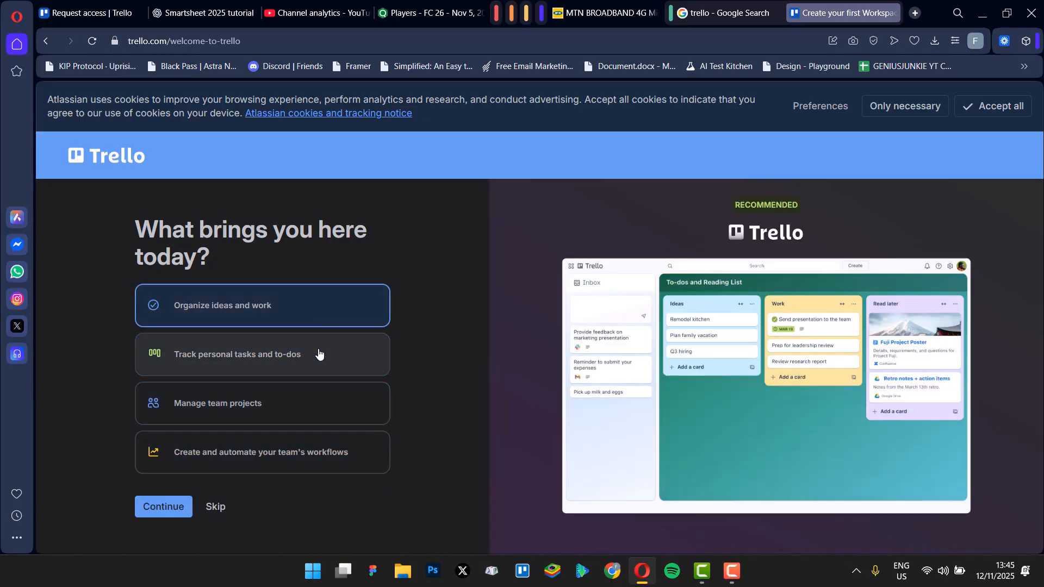
left_click(303, 415)
Choose "Organize ideas and work" as the reason for using Trello and continue the setup.
left_click(267, 320)
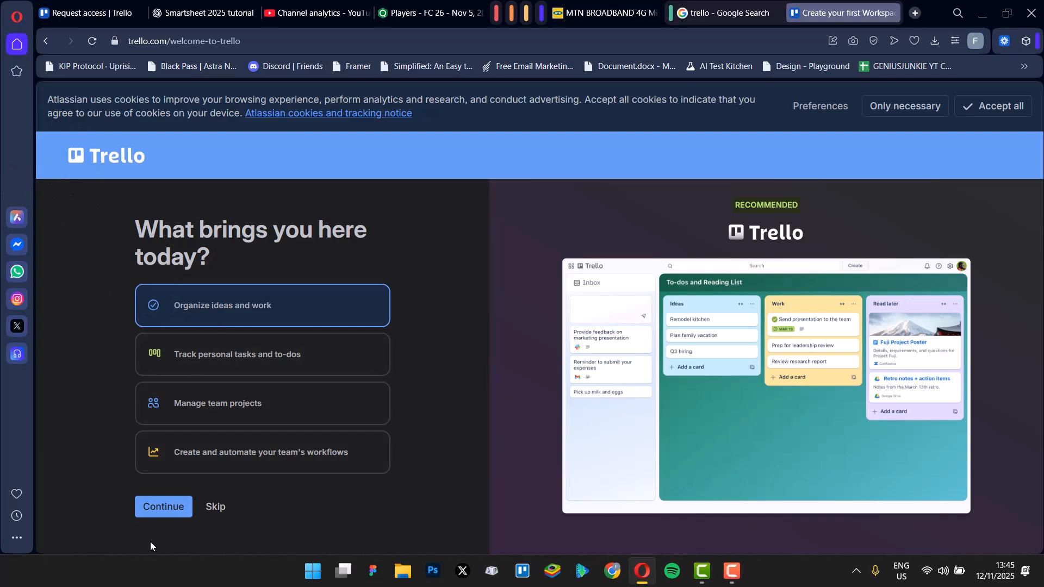
left_click(161, 506)
View the Inbox introduction and advance the onboarding tour to the page for adding a to-do.
scroll(506, 250, "down", 1)
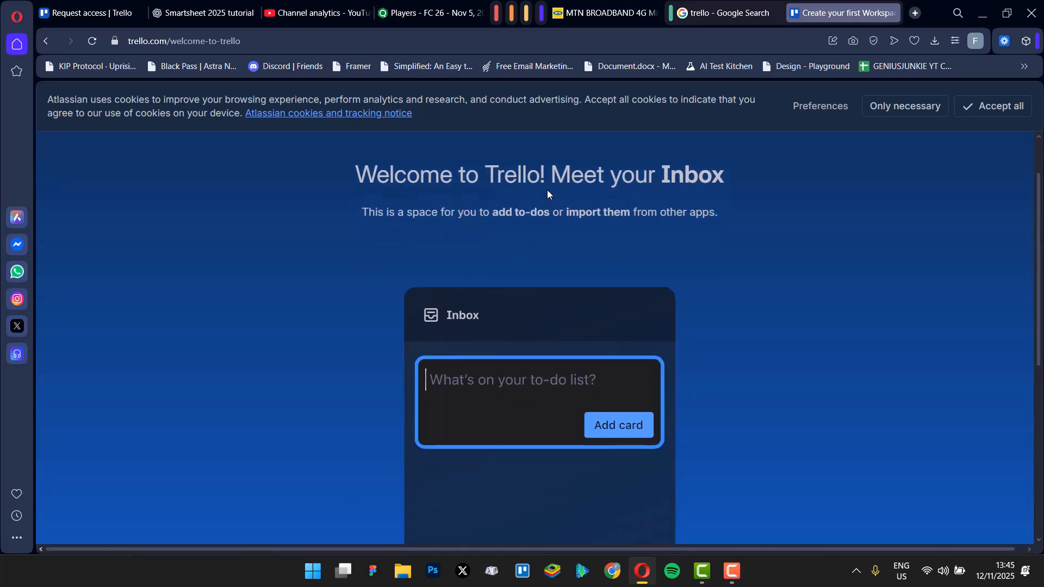
type("Start using Trello")
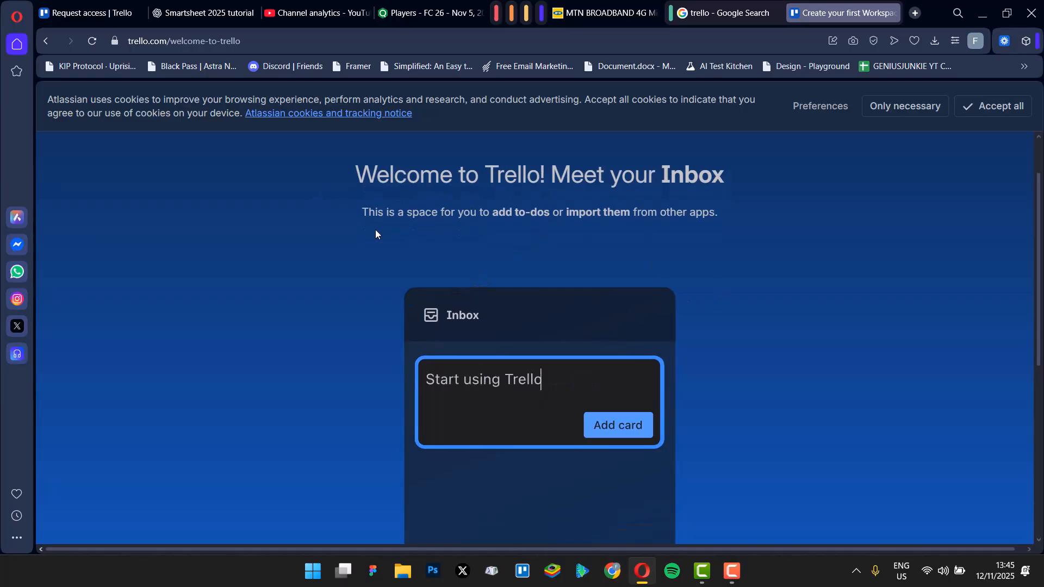
scroll(508, 210, "down", 1)
scroll(557, 197, "up", 1)
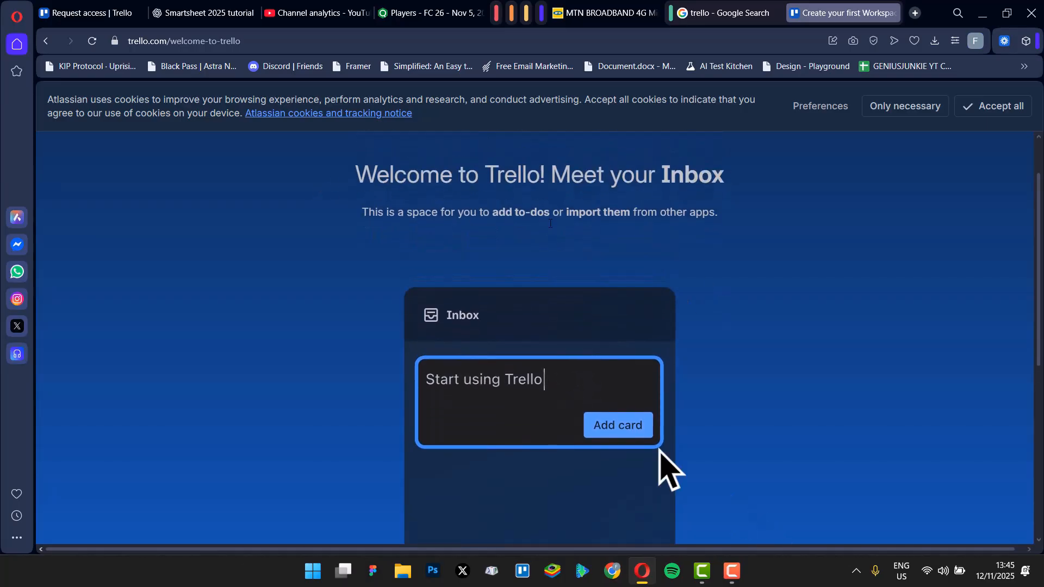
scroll(784, 224, "down", 5)
scroll(754, 233, "up", 5)
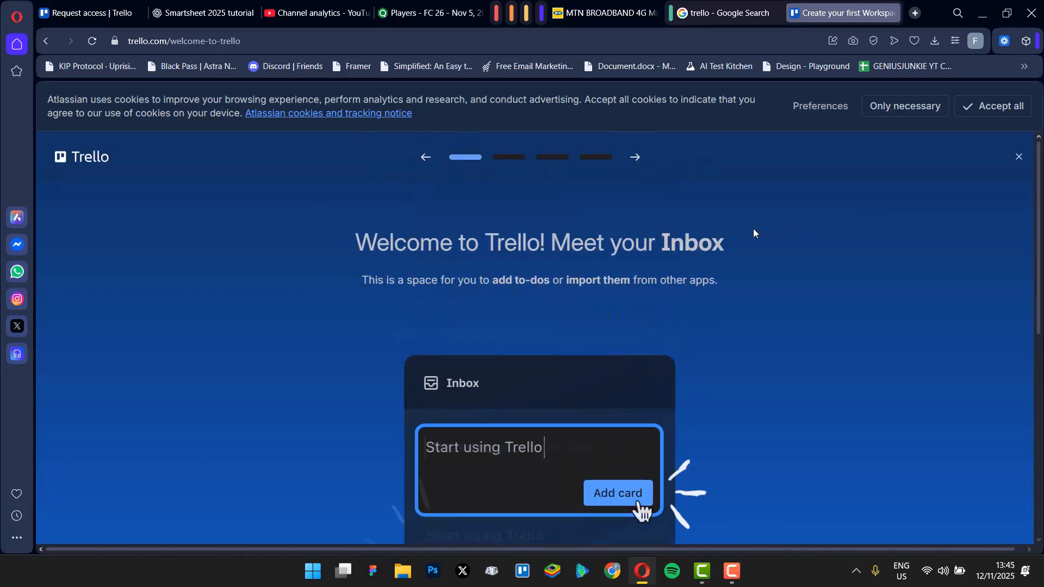
left_click(637, 159)
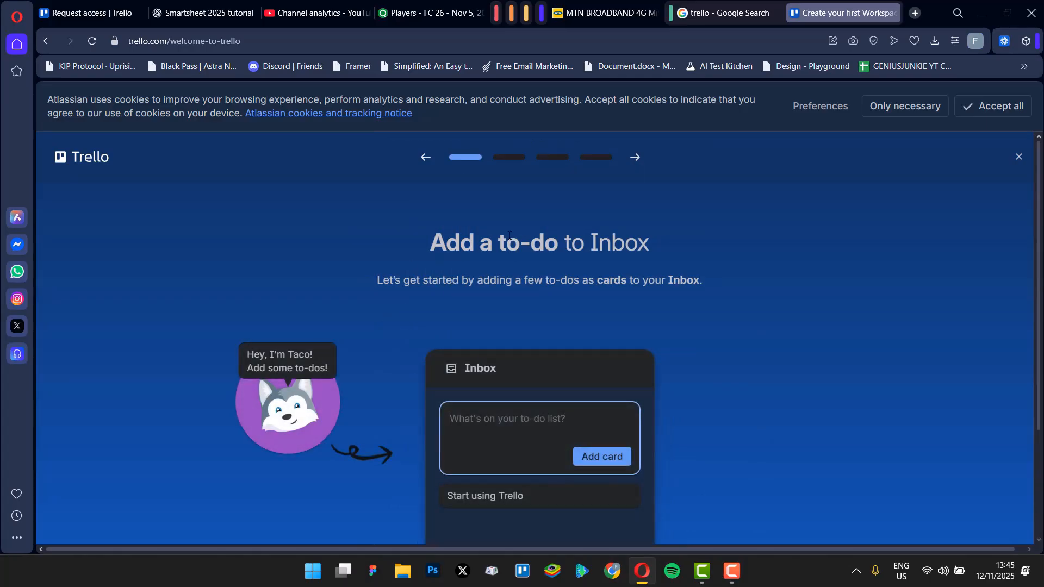
Add a "Wash up" card to the Inbox and continue the onboarding tour.
scroll(441, 357, "down", 2)
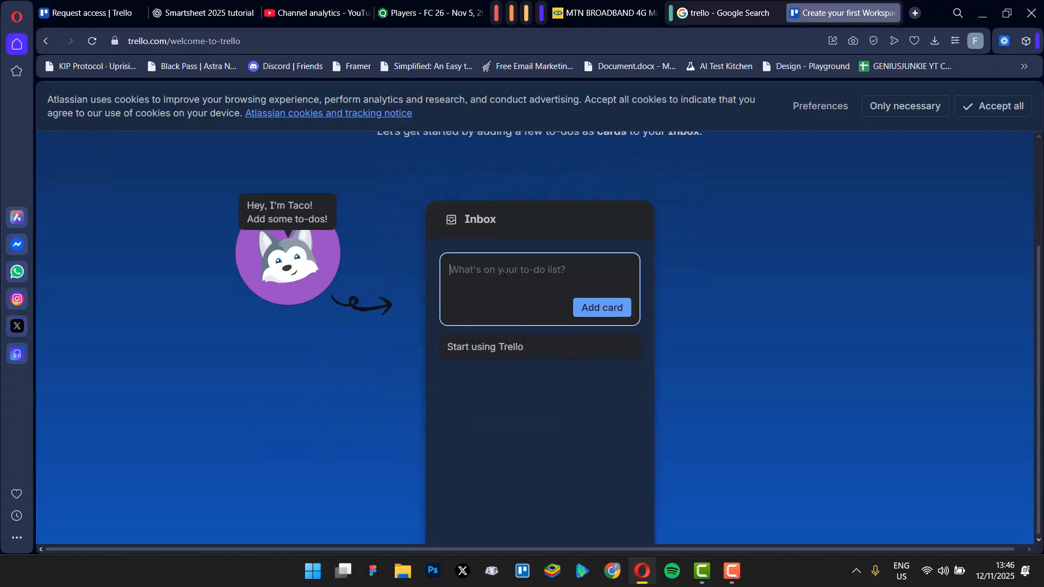
type("Wash up")
left_click(601, 307)
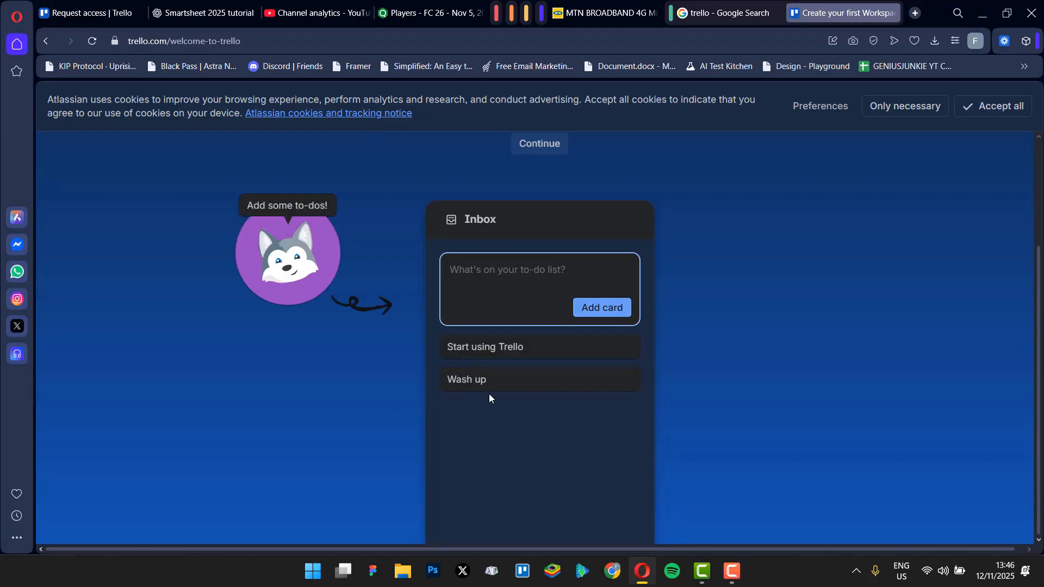
scroll(548, 385, "up", 3)
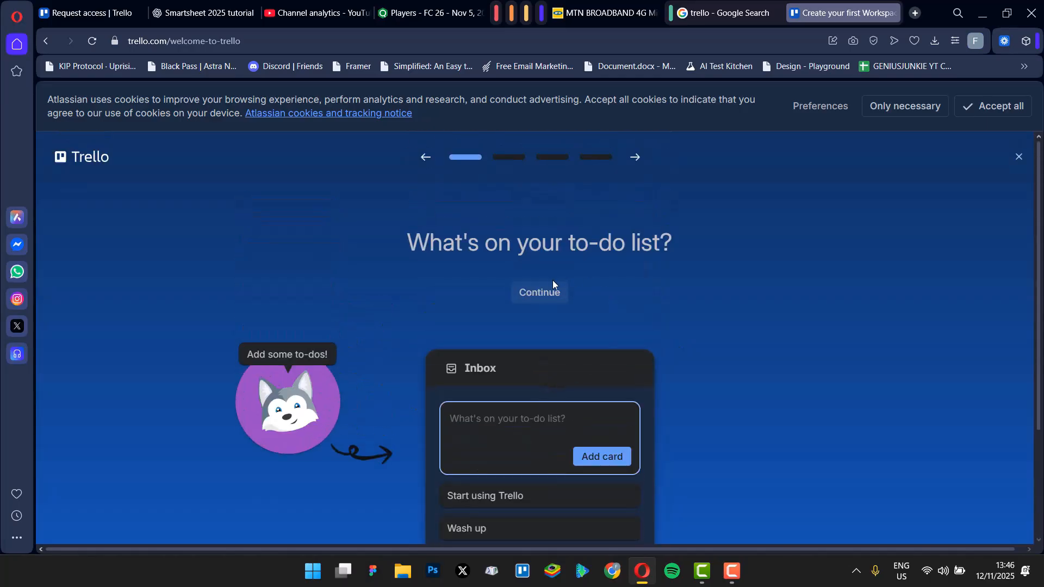
left_click(553, 287)
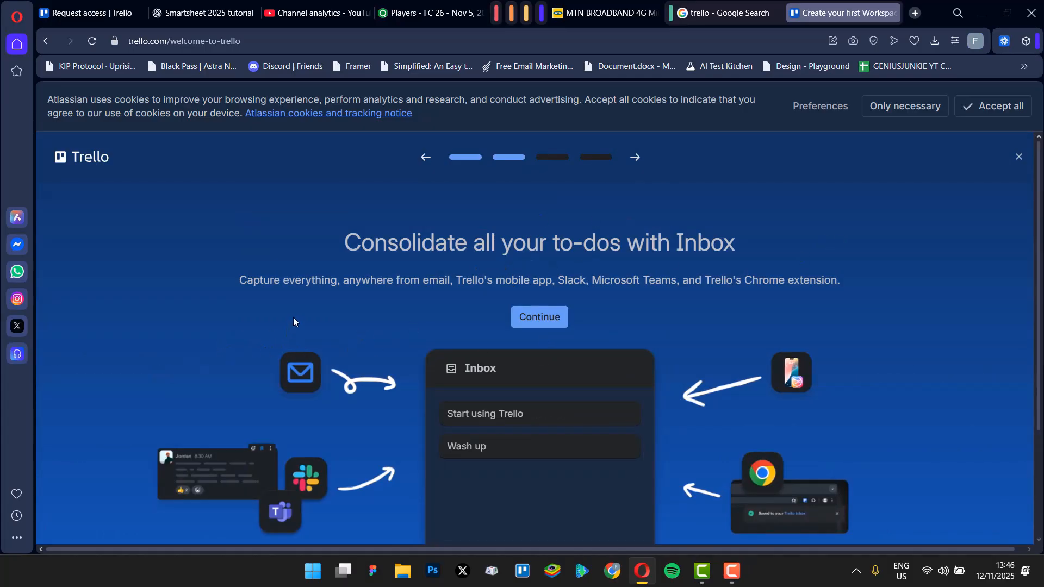
Read which apps can send to-dos to the Inbox and continue to the first board's introduction.
left_click_drag(249, 284, 895, 286)
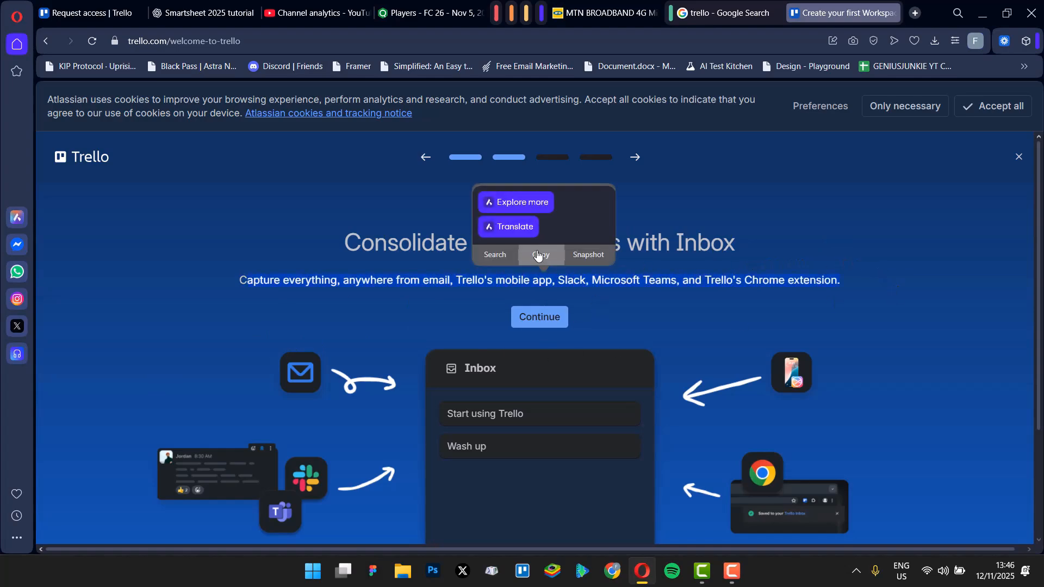
scroll(559, 288, "down", 2)
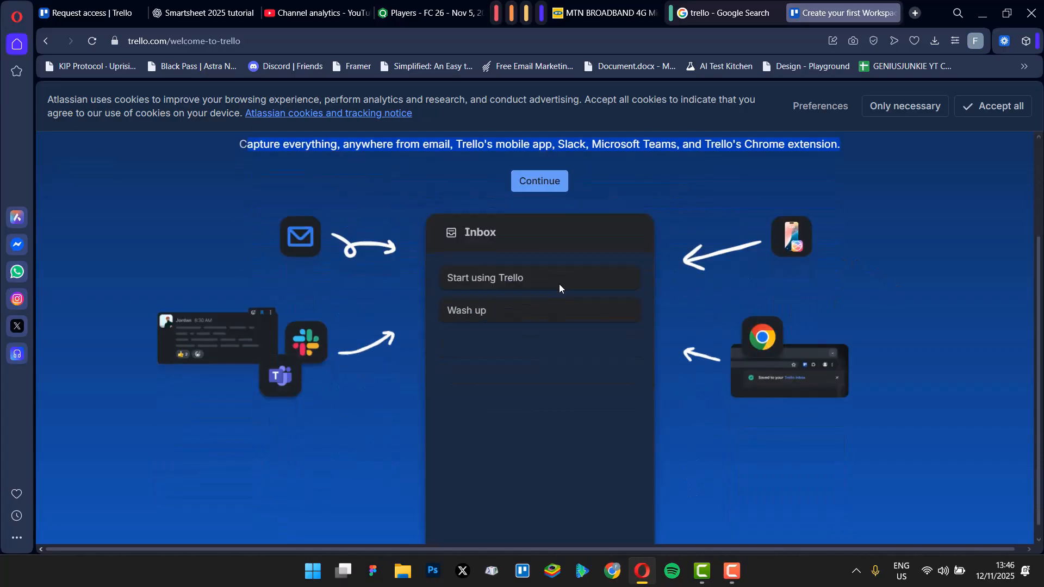
left_click(554, 189)
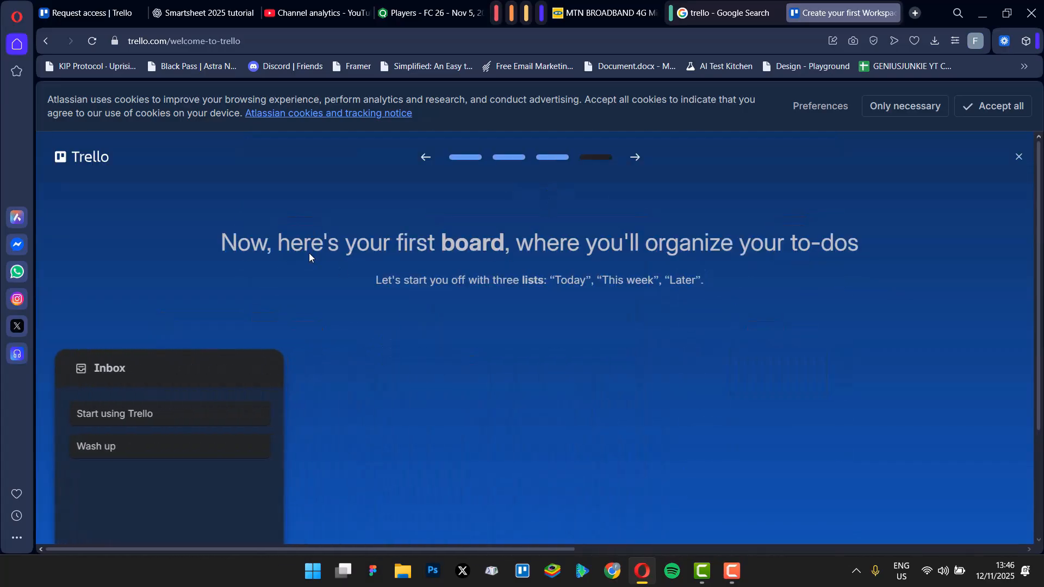
Finish the onboarding tour to reach the first board and allow only the necessary cookies.
scroll(566, 297, "down", 2)
scroll(567, 295, "up", 1)
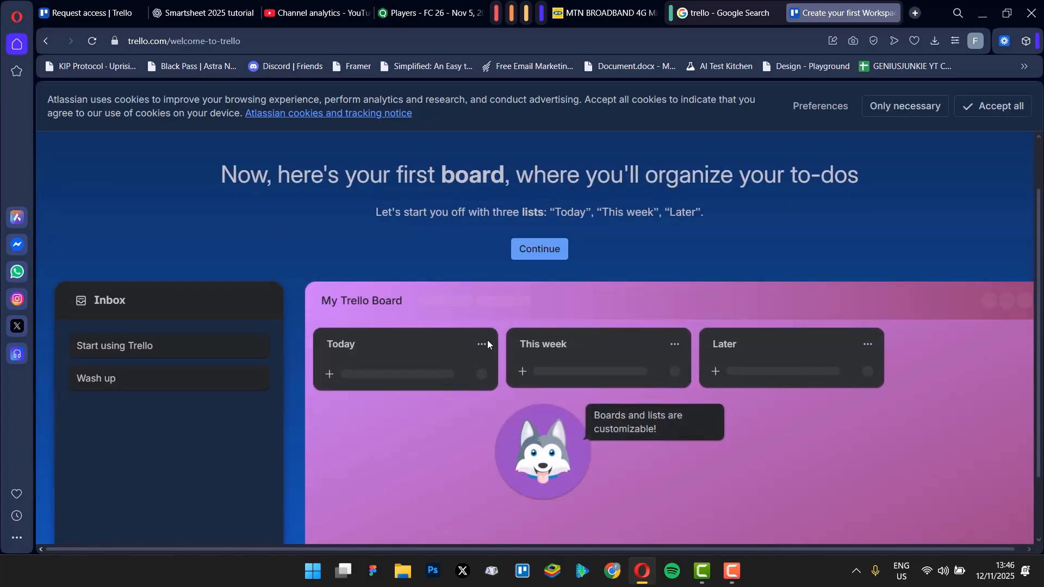
left_click(524, 248)
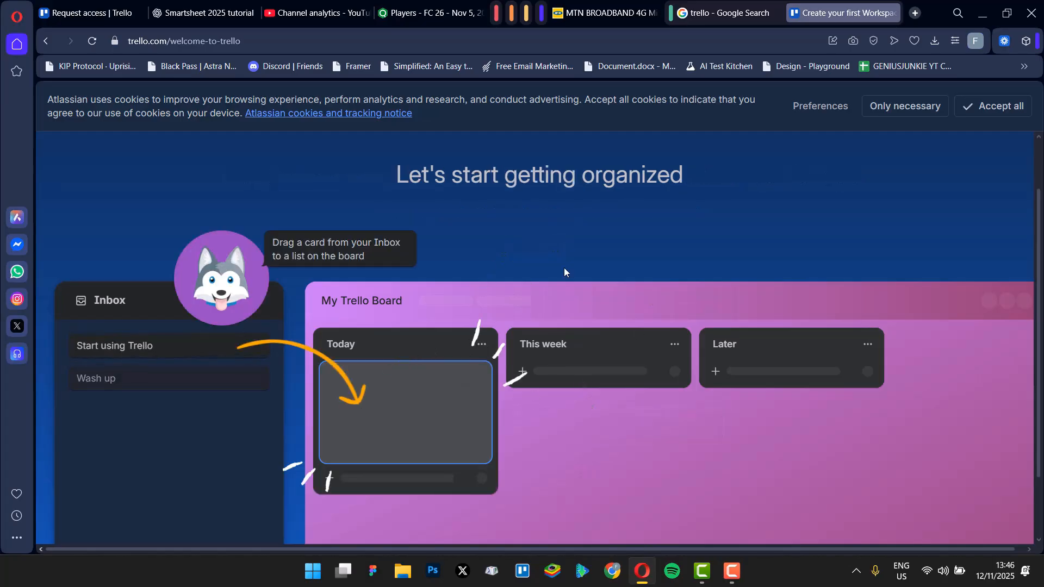
scroll(409, 391, "up", 1)
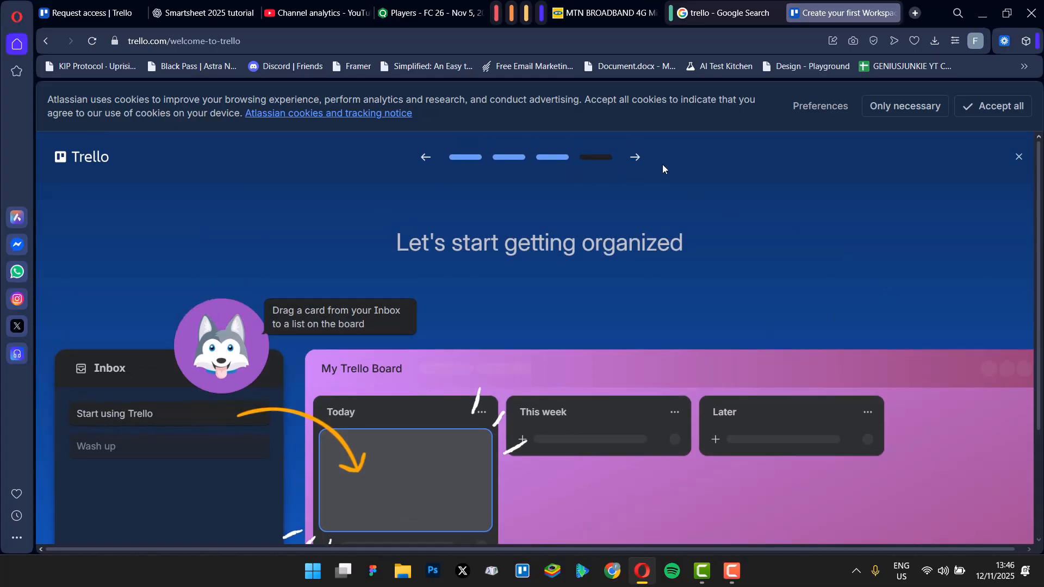
left_click(637, 158)
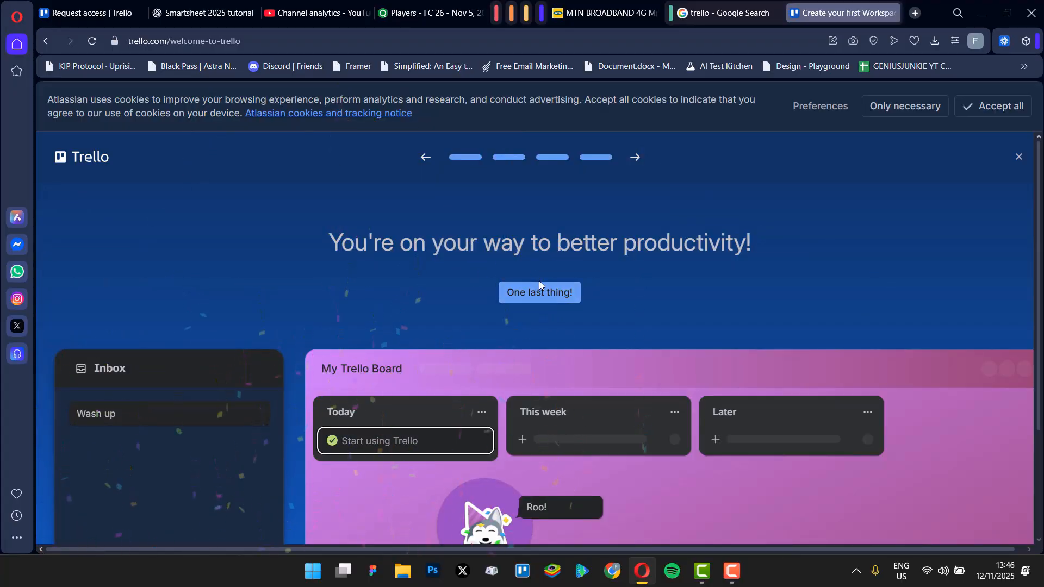
left_click(543, 297)
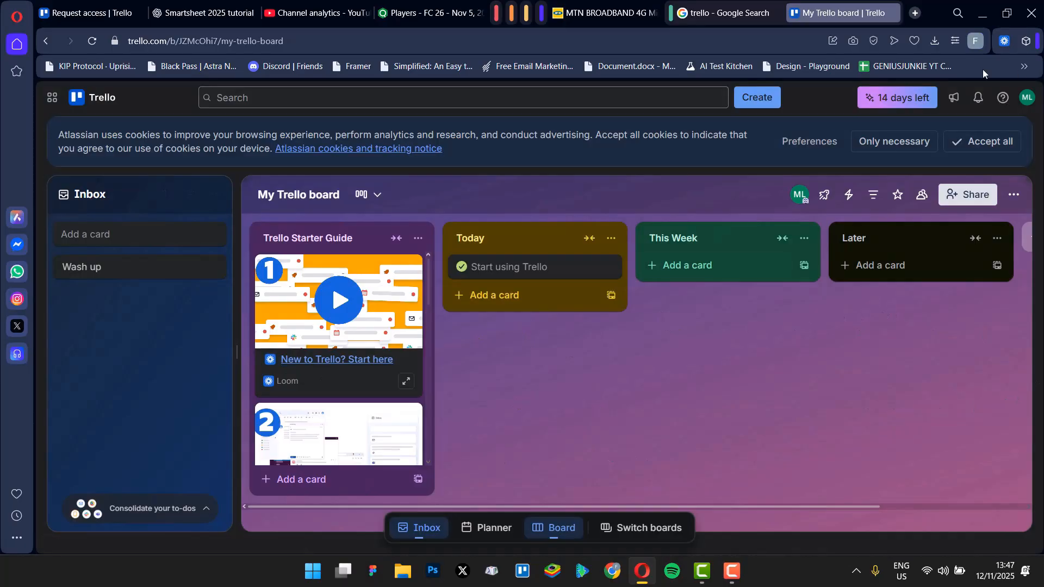
left_click(895, 145)
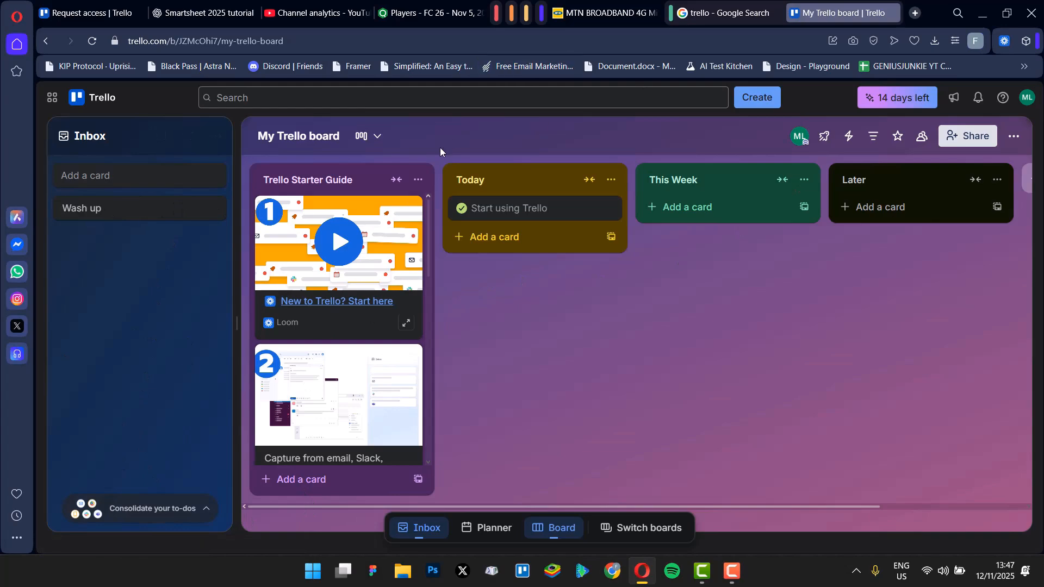
View the board member's profile options and the visibility choices for My Trello board.
left_click(801, 143)
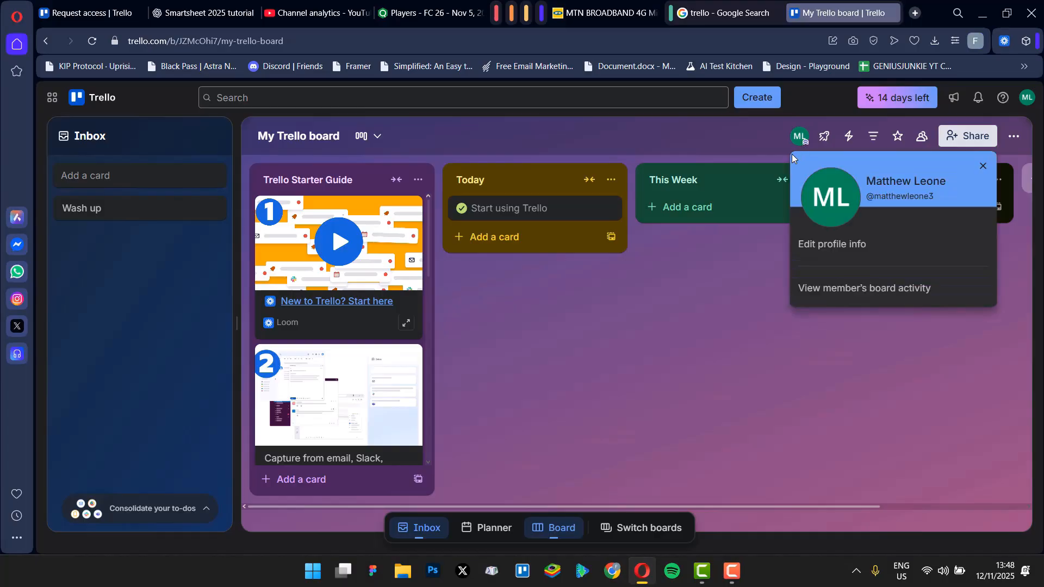
left_click(772, 298)
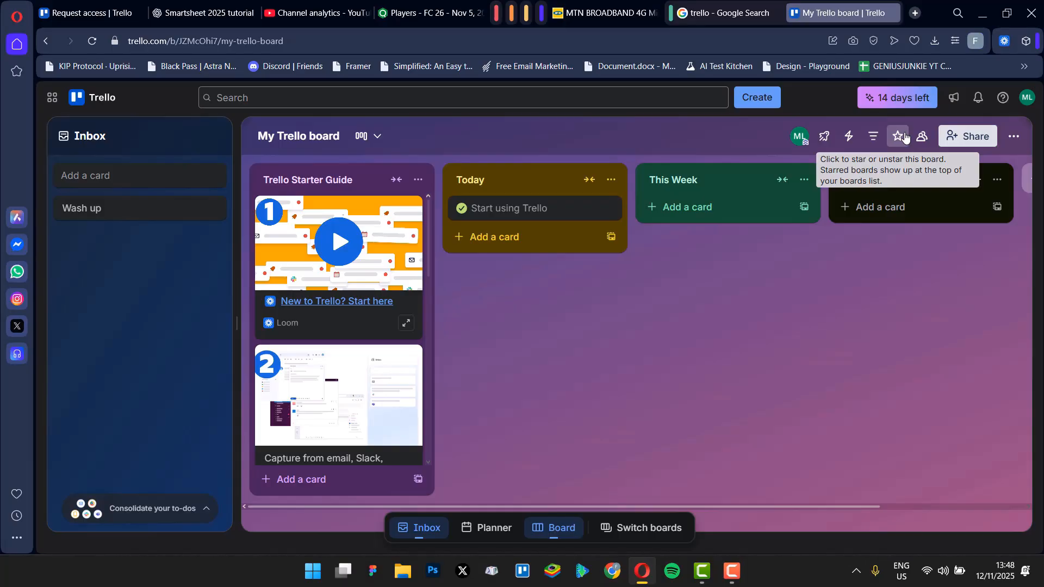
left_click(927, 137)
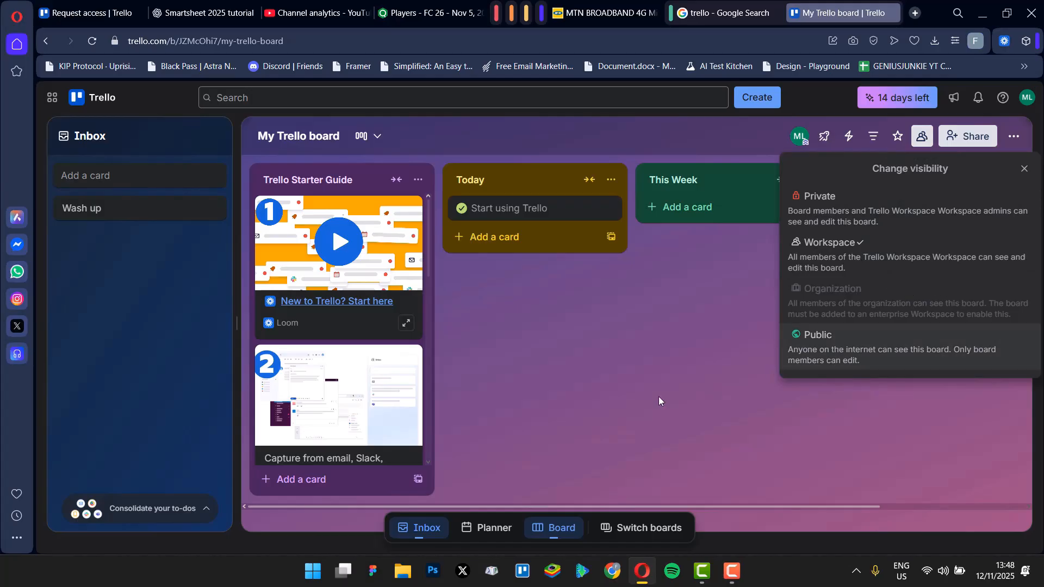
left_click(588, 386)
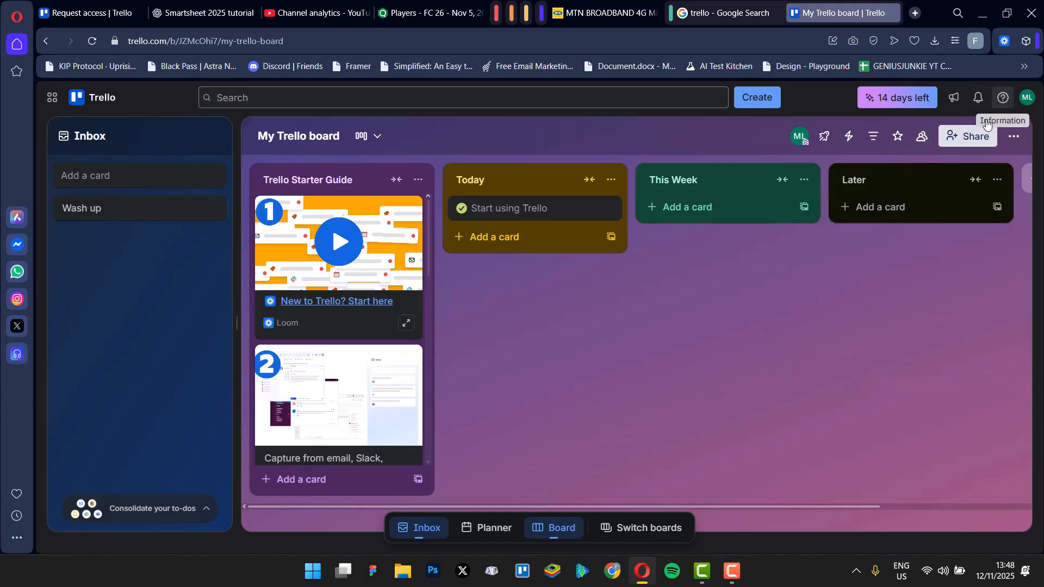
Try entering "vgcuycjvutcgjn" as an invitee for the board, check the admin's role options, and close the sharing dialog without inviting.
left_click(974, 139)
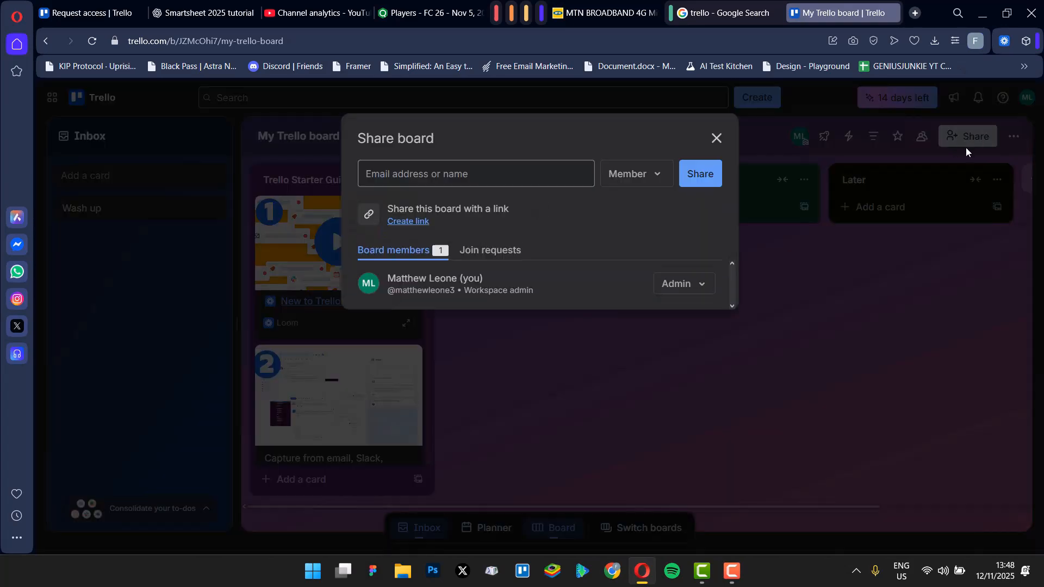
left_click(415, 177)
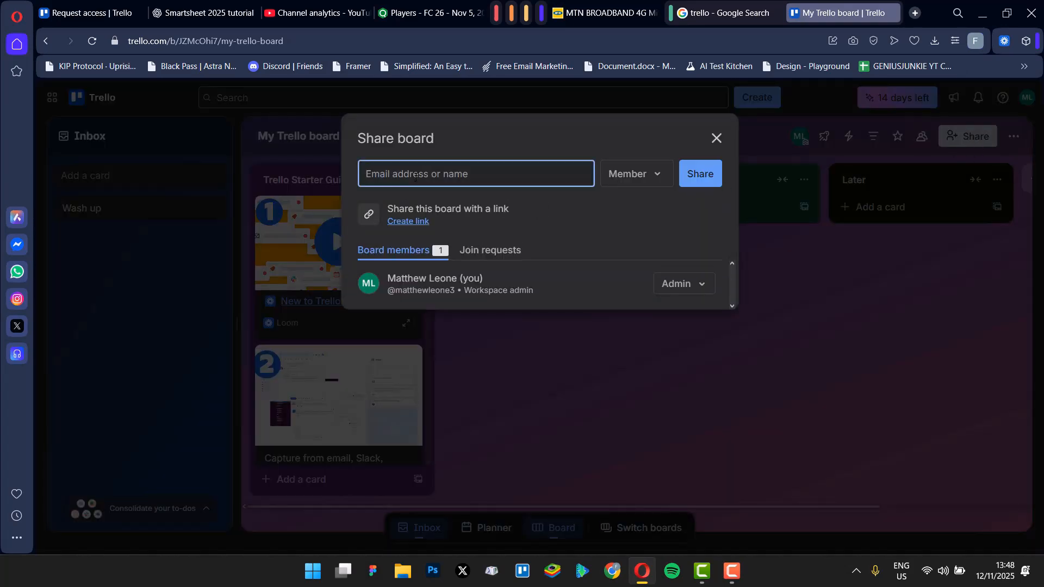
type("vgcuycjvutcgjn")
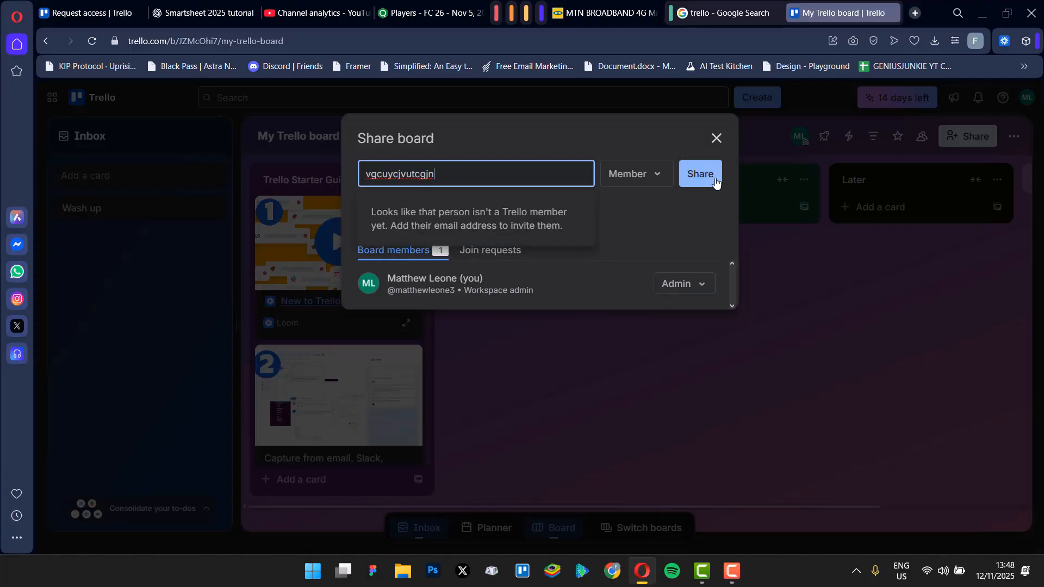
left_click(695, 292)
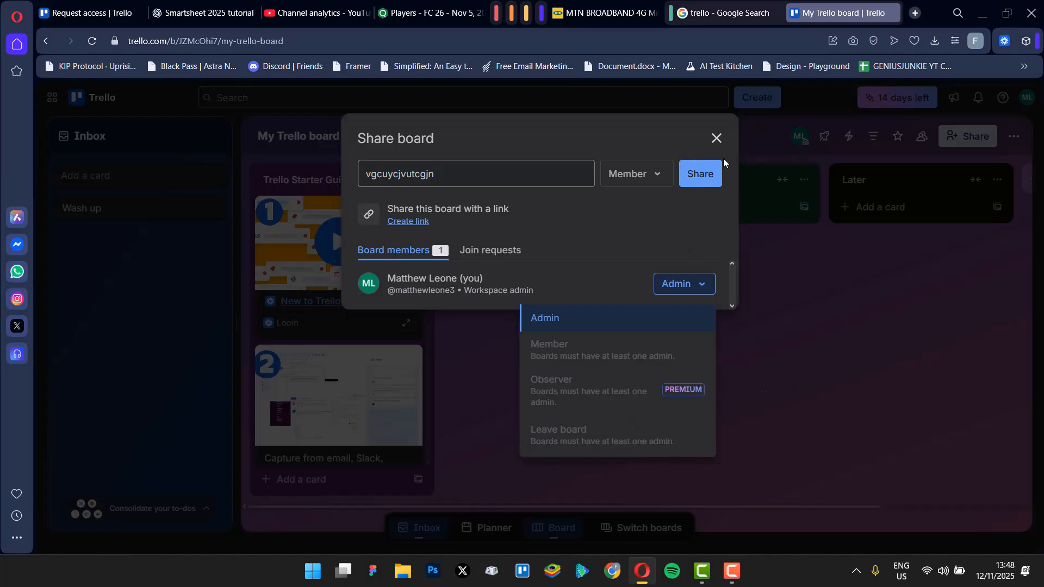
left_click(717, 139)
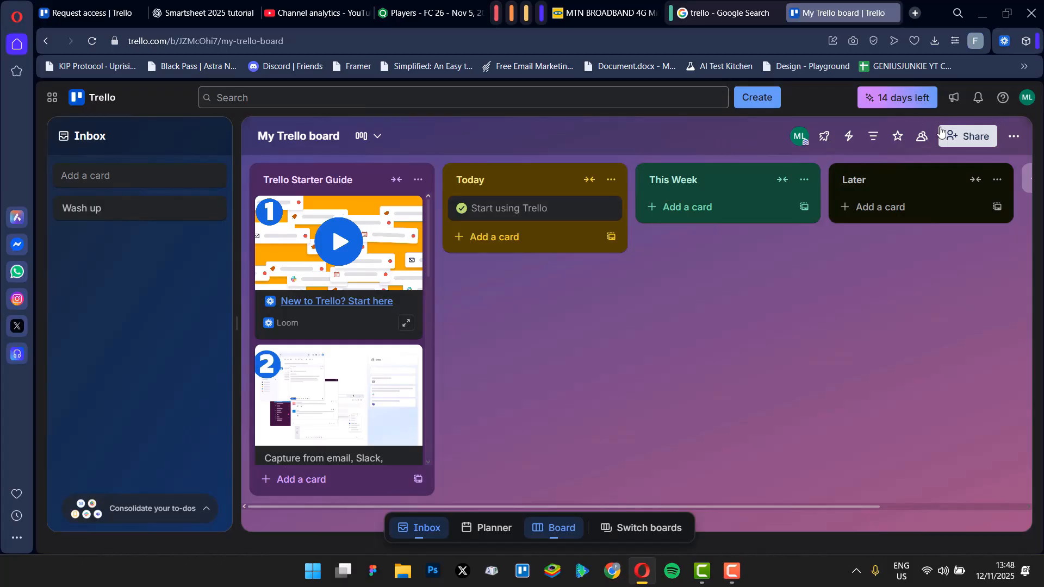
Check the board's join requests and create a share link for joining My Trello board.
left_click(957, 136)
left_click(502, 251)
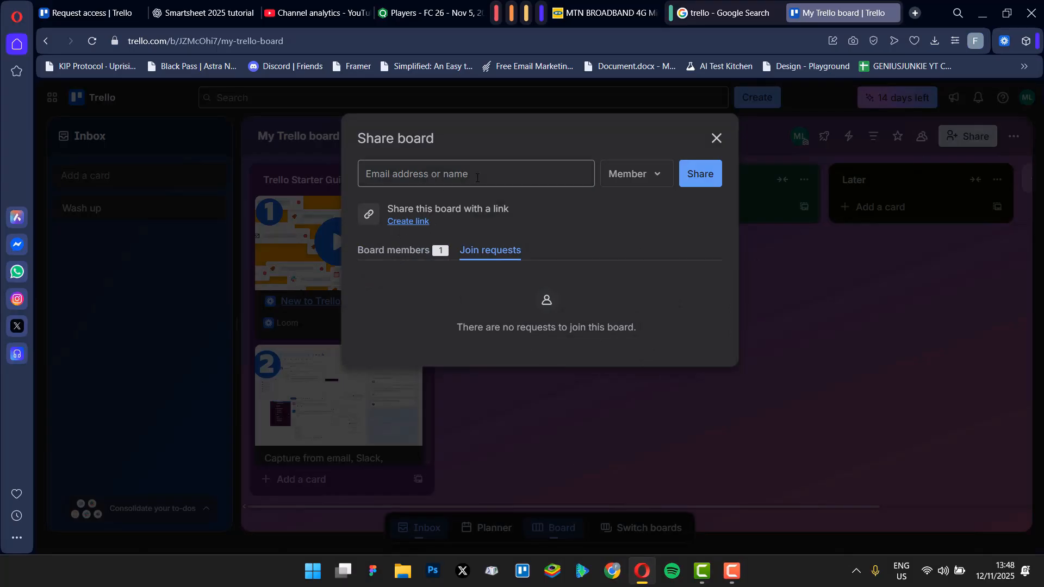
left_click(408, 221)
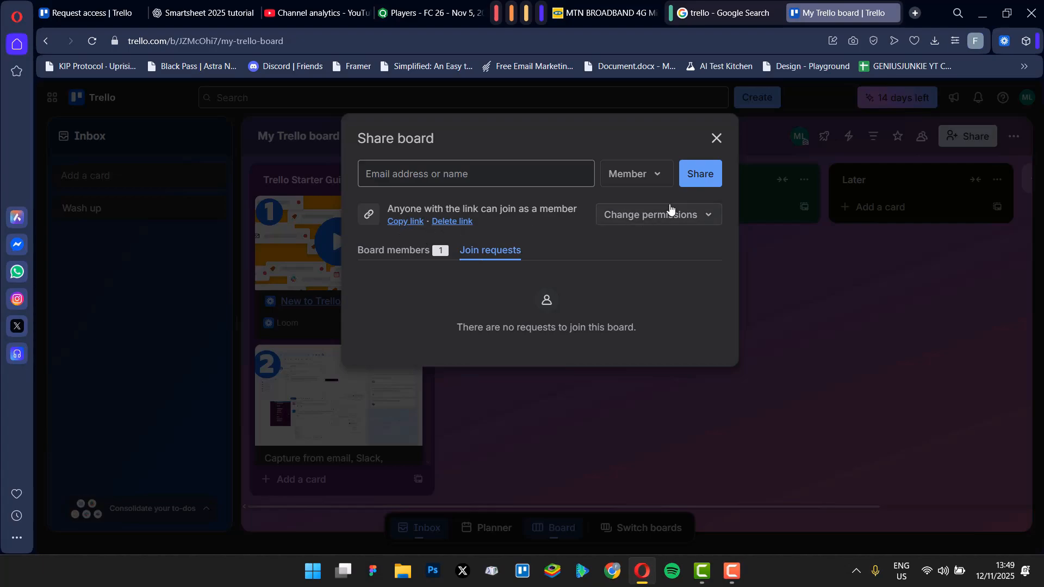
left_click(718, 138)
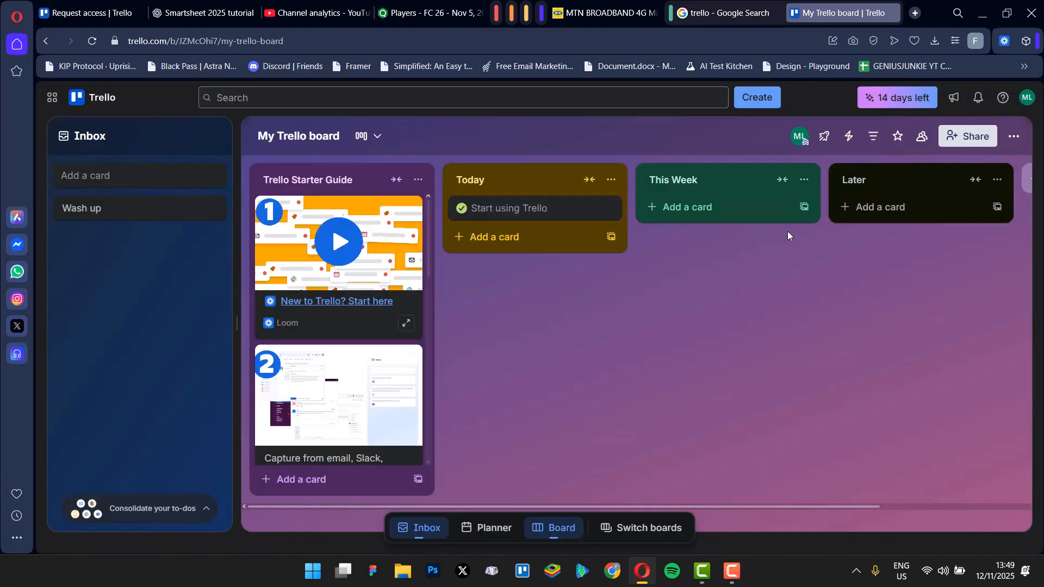
Examine the available creation options and read through the cards in the Trello Starter Guide list.
left_click(755, 100)
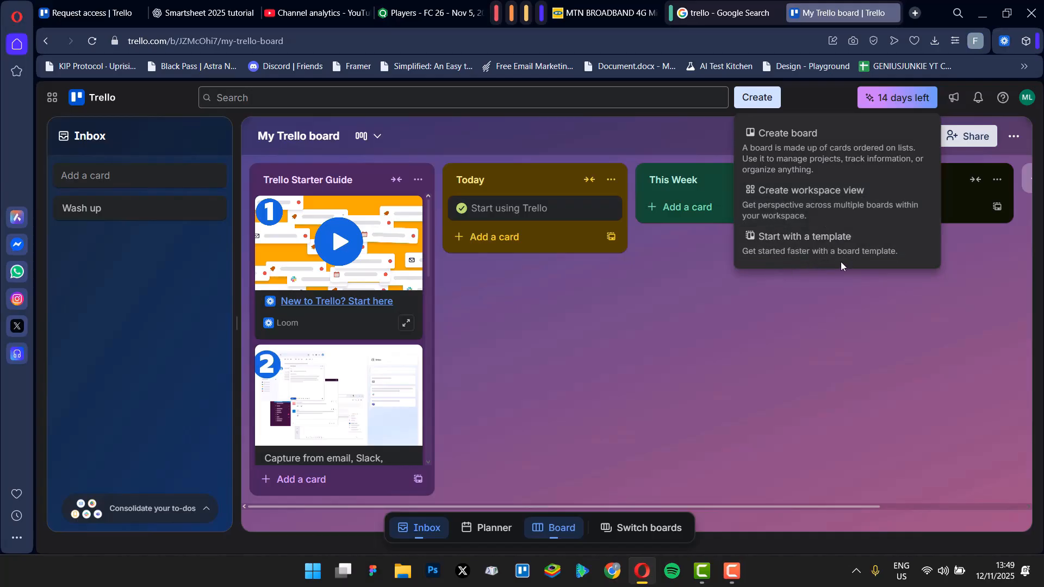
left_click(558, 326)
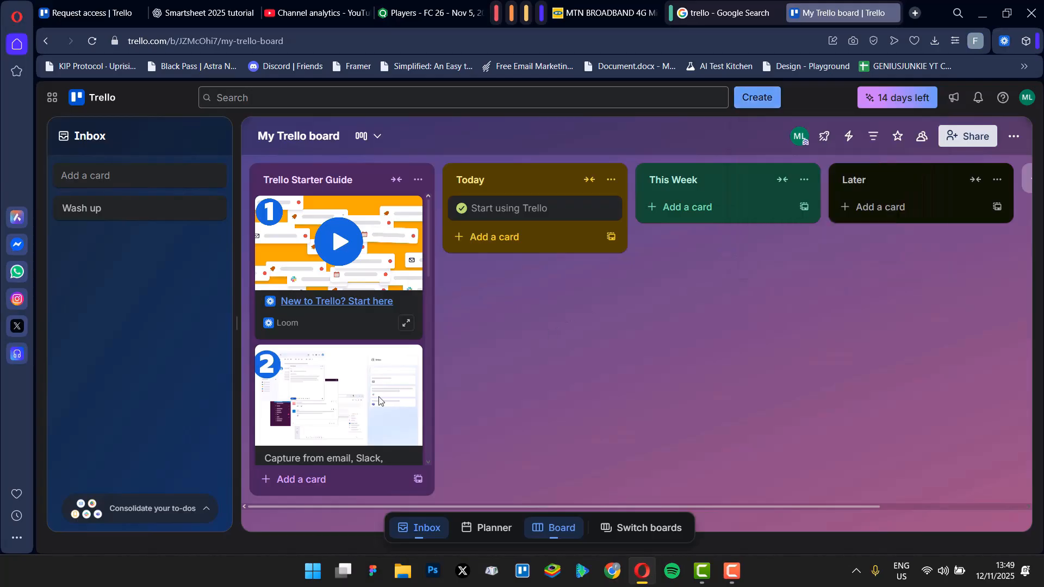
scroll(338, 385, "down", 2)
scroll(337, 385, "up", 2)
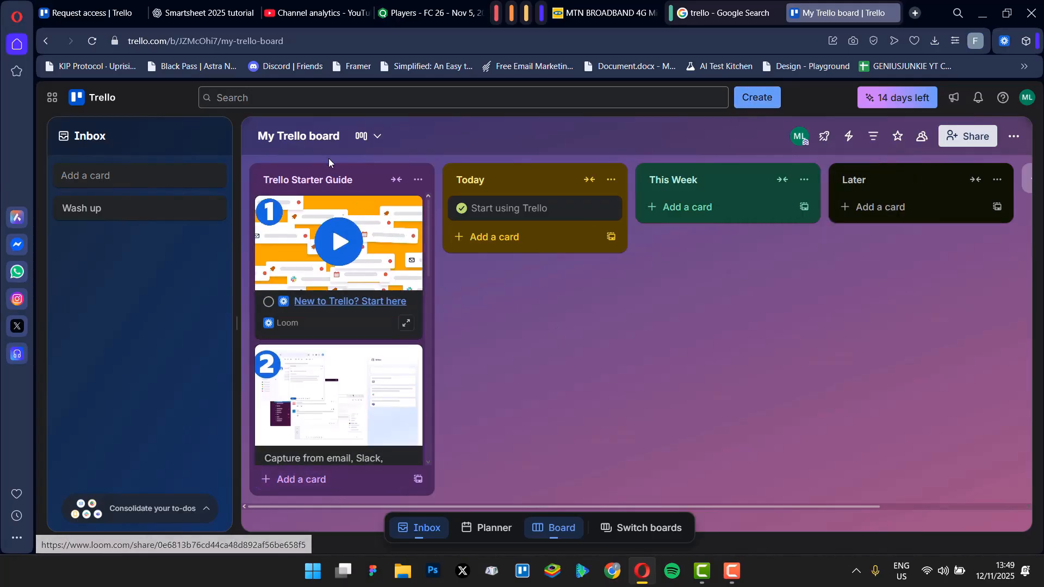
scroll(338, 282, "down", 3)
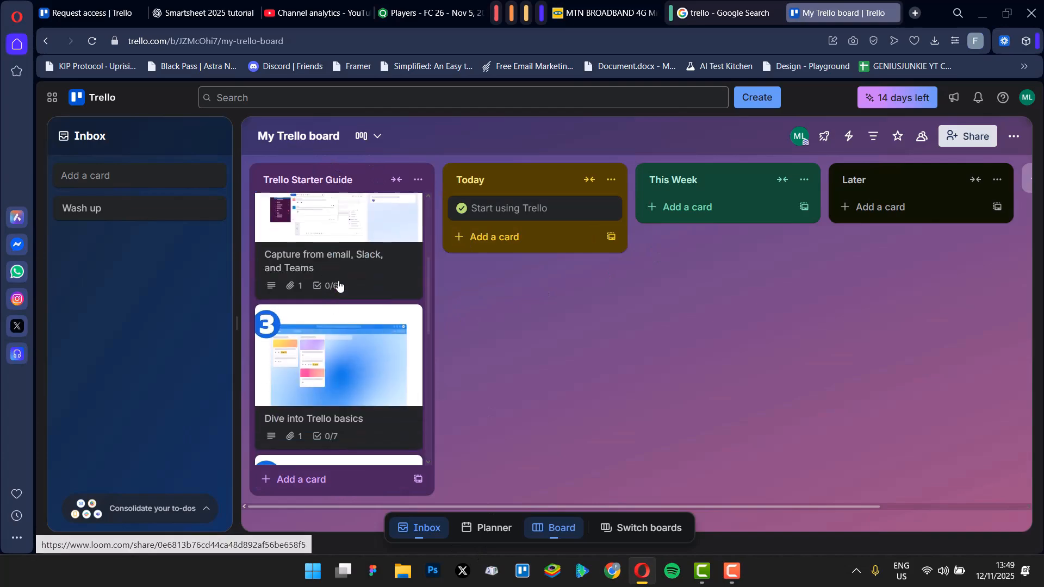
scroll(349, 239, "up", 2)
scroll(354, 265, "down", 3)
scroll(353, 265, "down", 3)
scroll(343, 305, "up", 3)
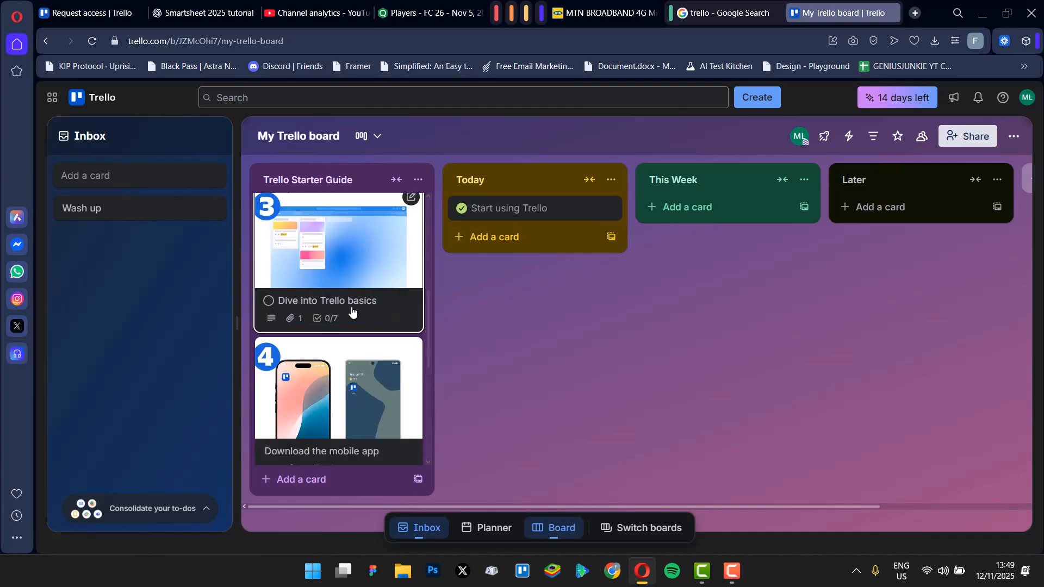
scroll(351, 310, "down", 4)
scroll(354, 314, "up", 2)
scroll(353, 314, "up", 10)
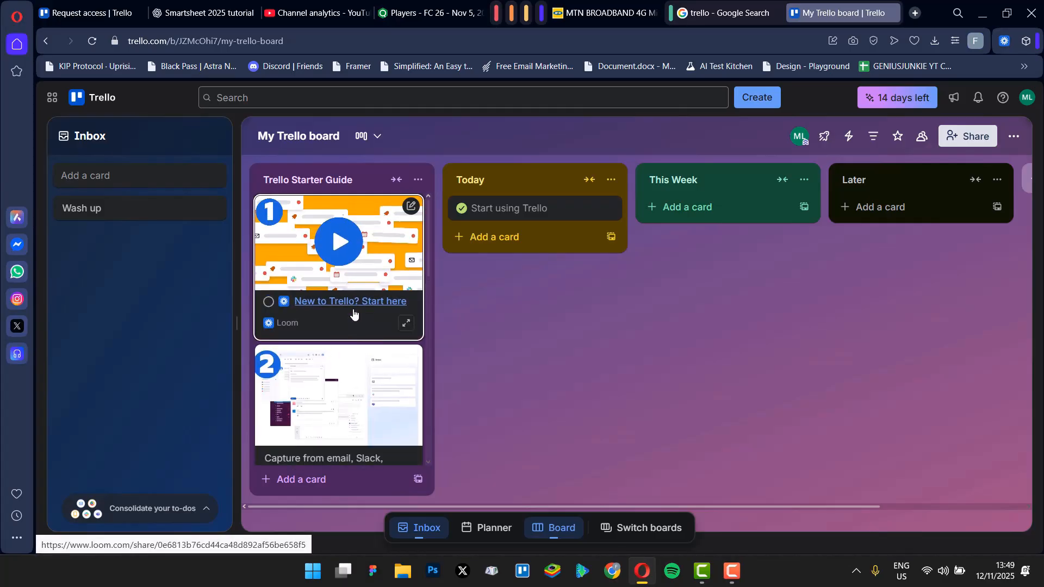
Hide the Inbox so the board fills the view, and look at the list of boards available for switching.
left_click(420, 536)
left_click(420, 536)
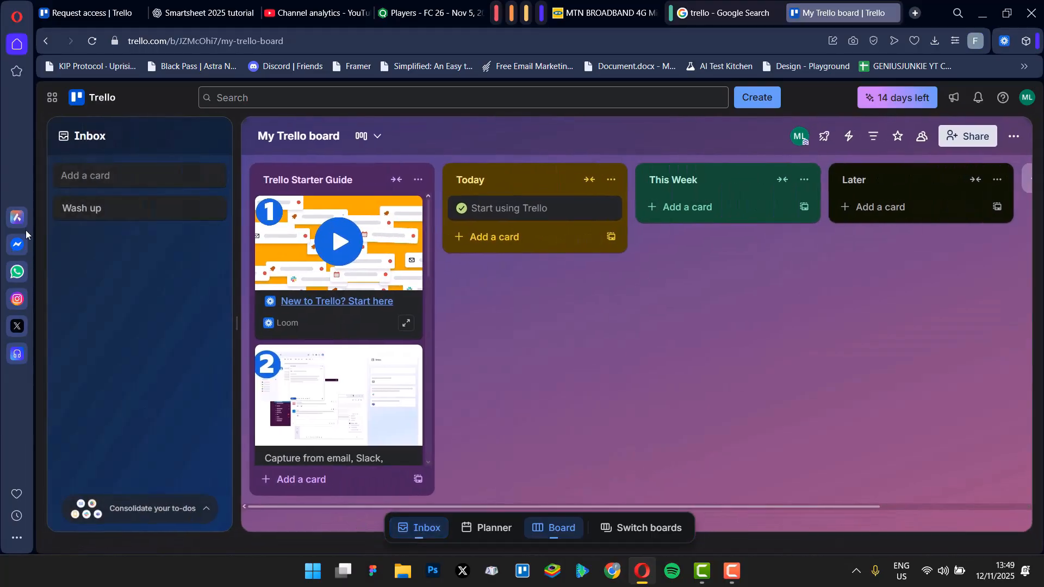
left_click(420, 530)
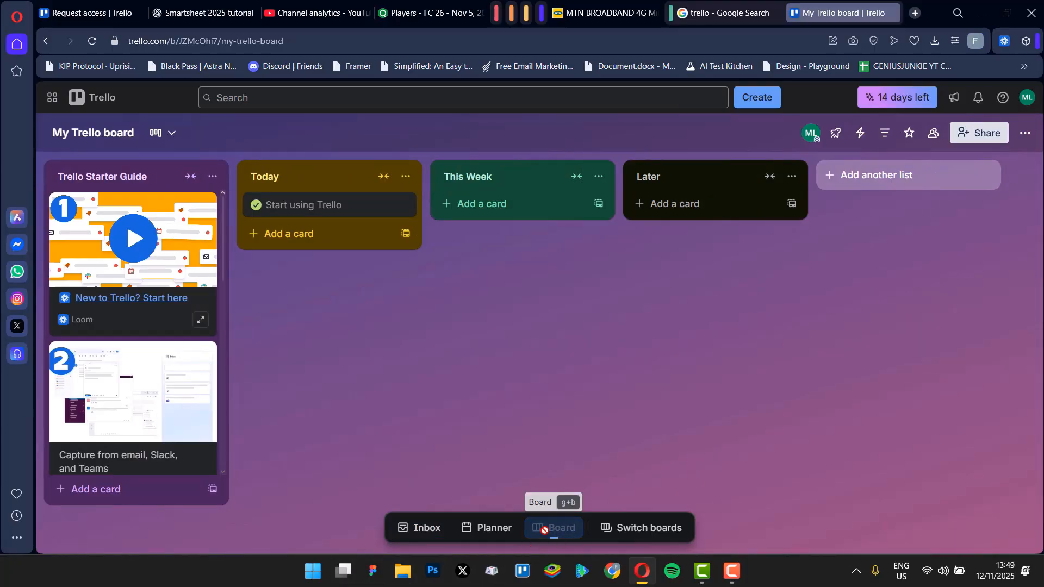
left_click(644, 529)
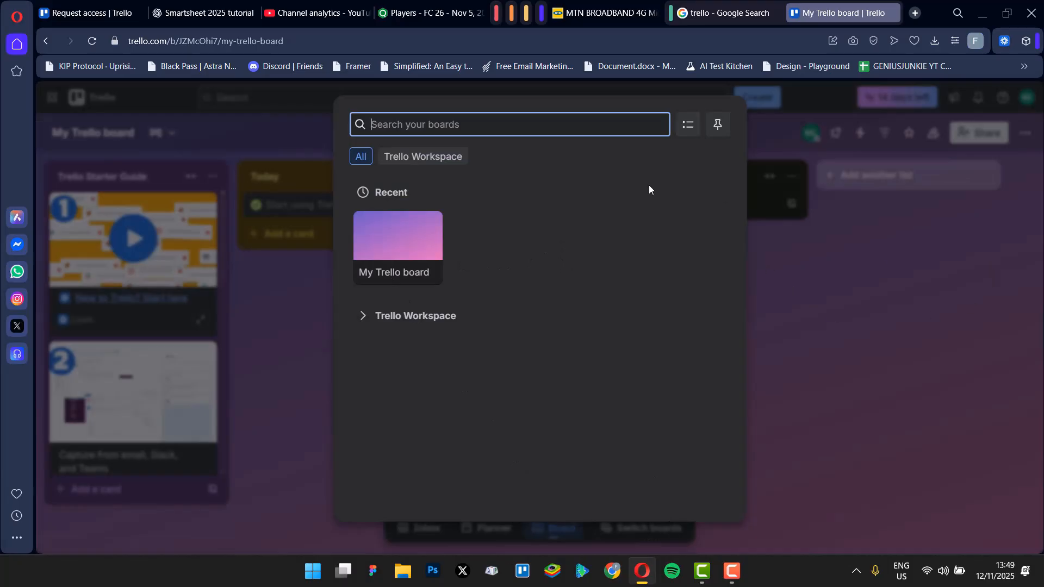
left_click(802, 392)
Start a new board titled "DEEE" and set its visibility to Private.
left_click(757, 98)
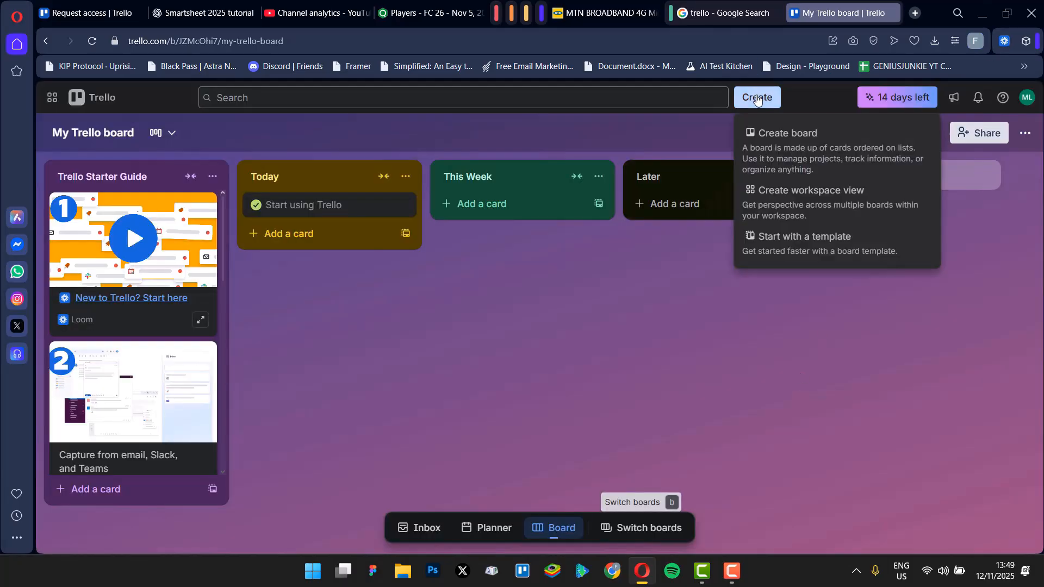
left_click(817, 142)
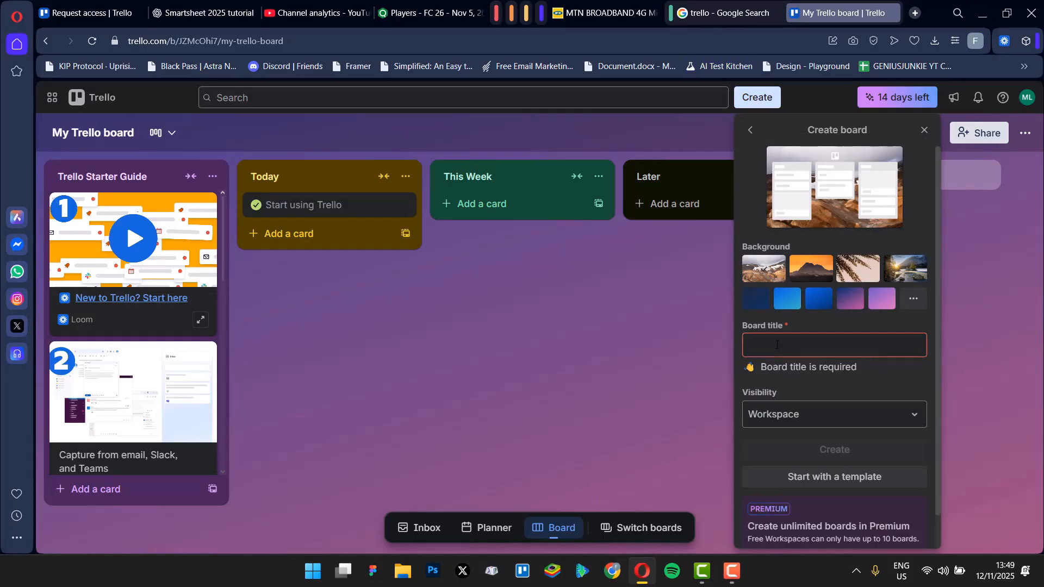
type("DEEE")
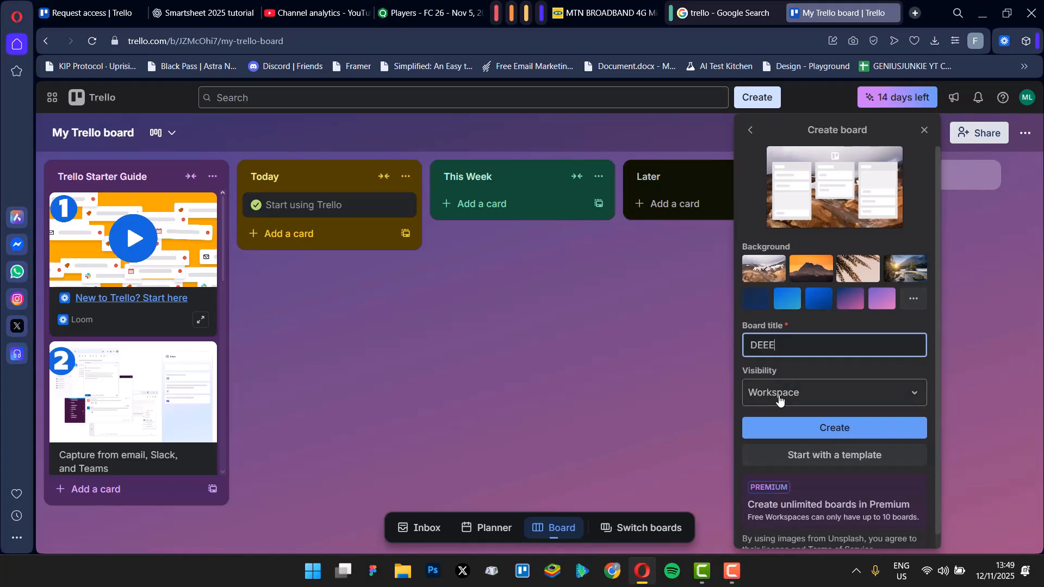
left_click(797, 405)
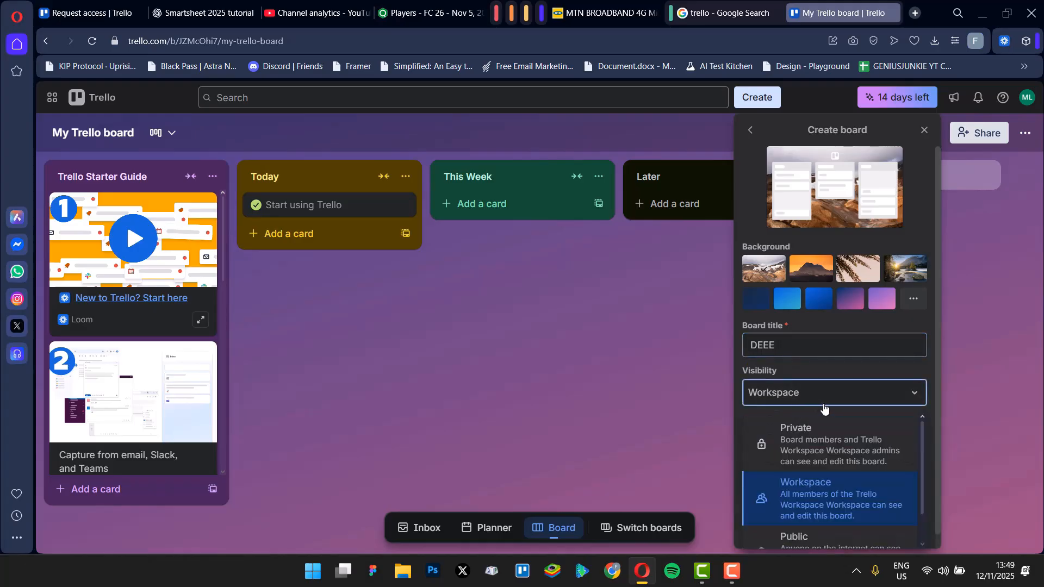
left_click(821, 456)
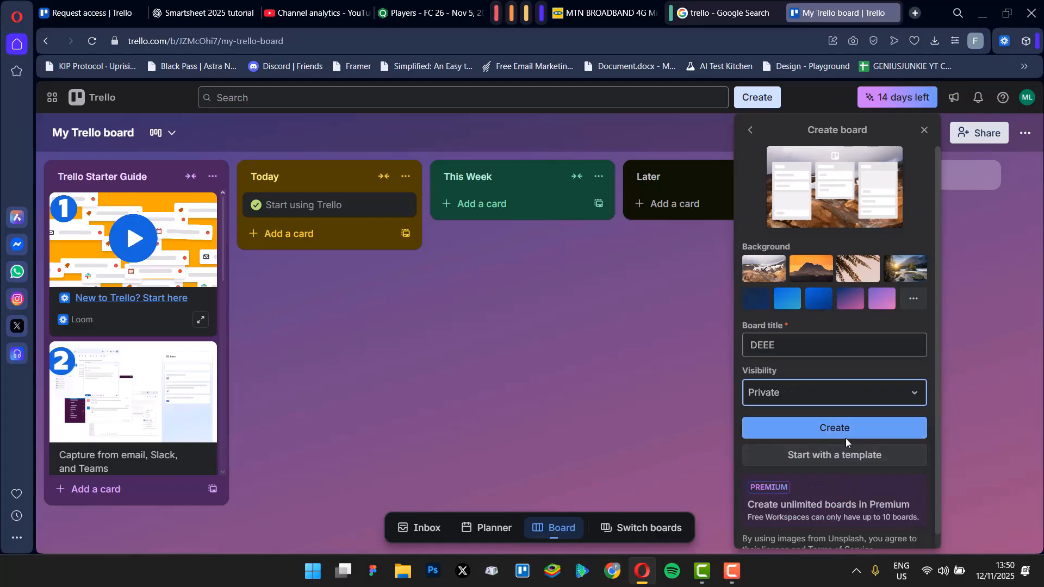
Browse the further background choices and set the new board's background to the dark blue gradient beside the light blue one.
left_click(811, 268)
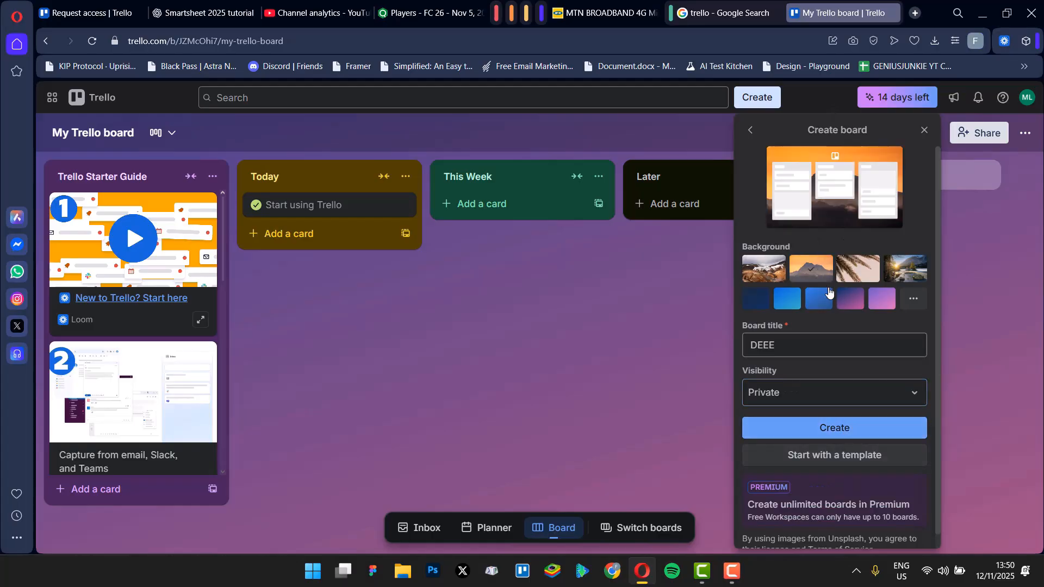
left_click(913, 299)
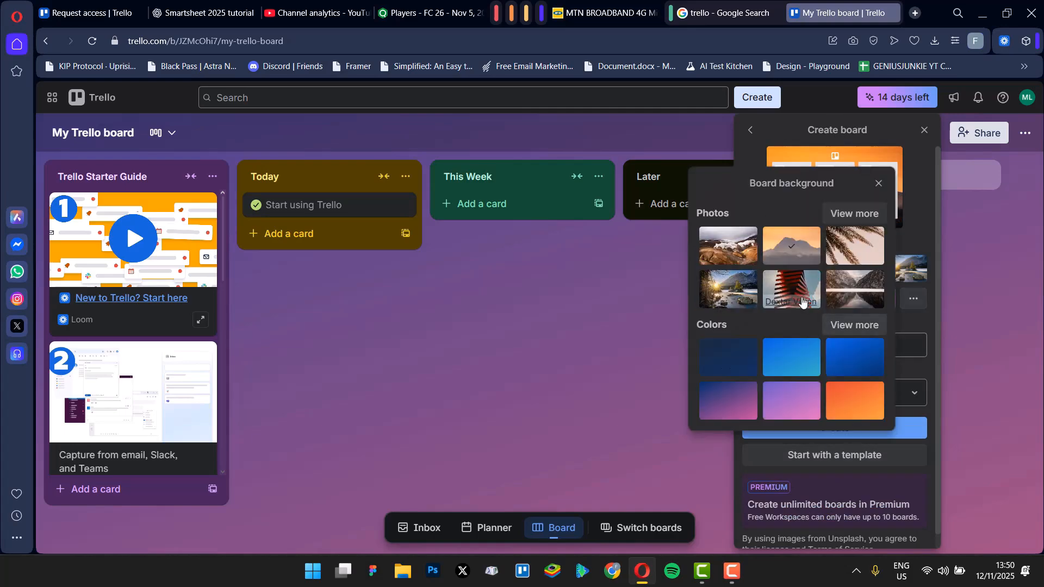
left_click(855, 364)
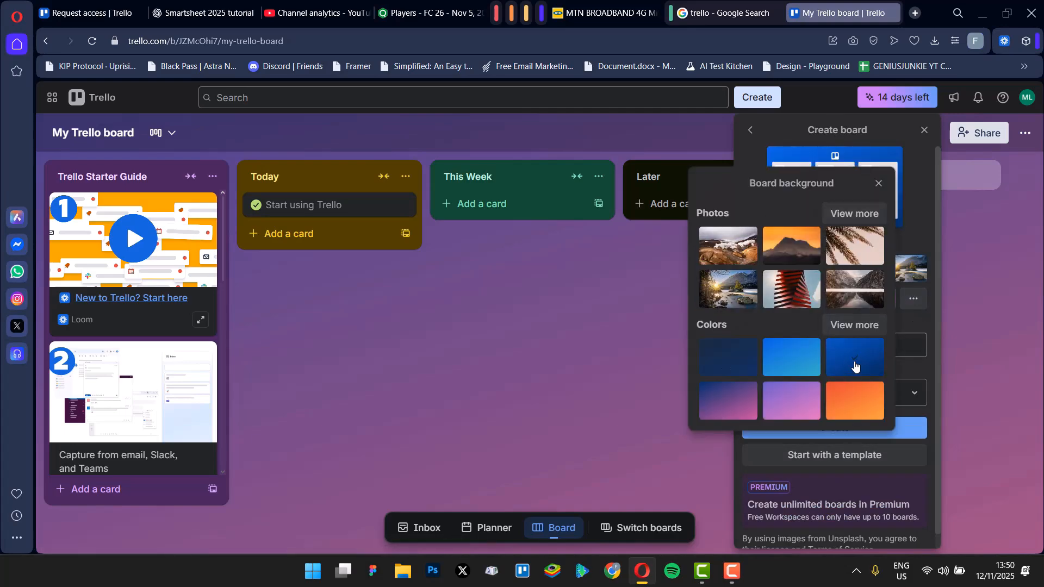
Set the new board's background to the orange gradient and create the board.
left_click(882, 399)
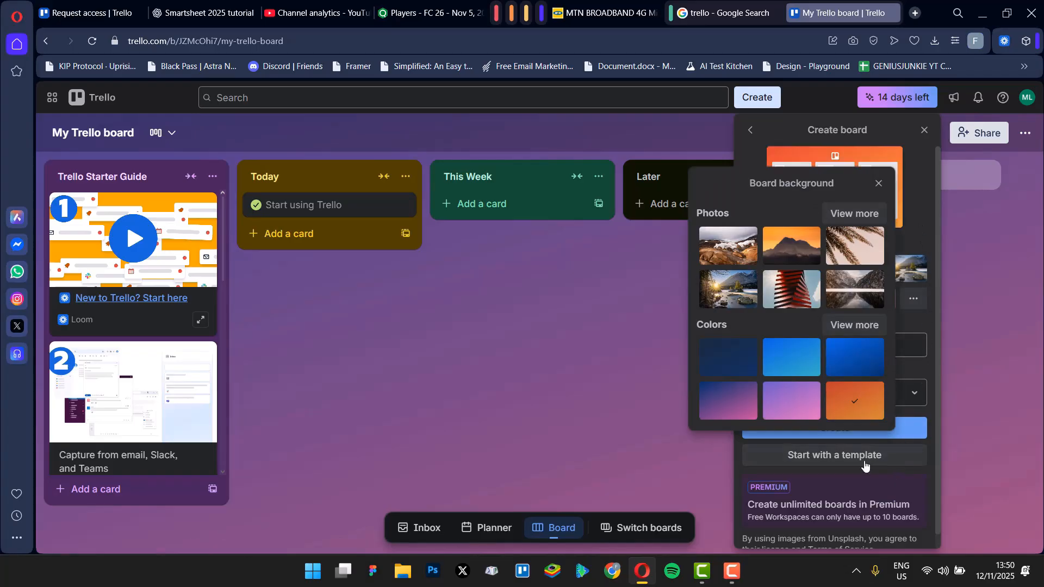
left_click(878, 184)
left_click(868, 435)
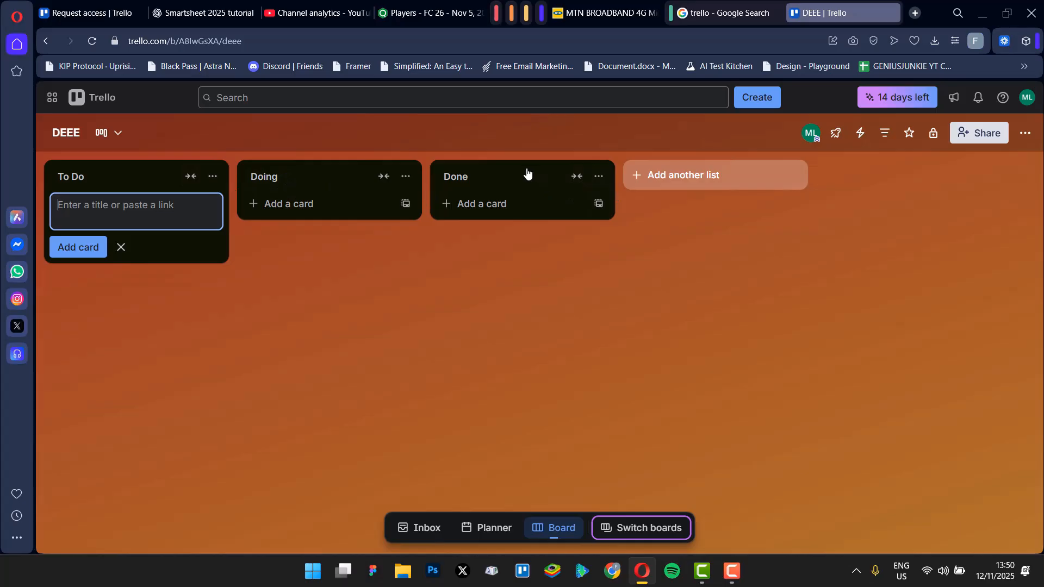
Rename the board's "Doing" list to "Done" and the original "Done" list to "Uploaded".
left_click(82, 177)
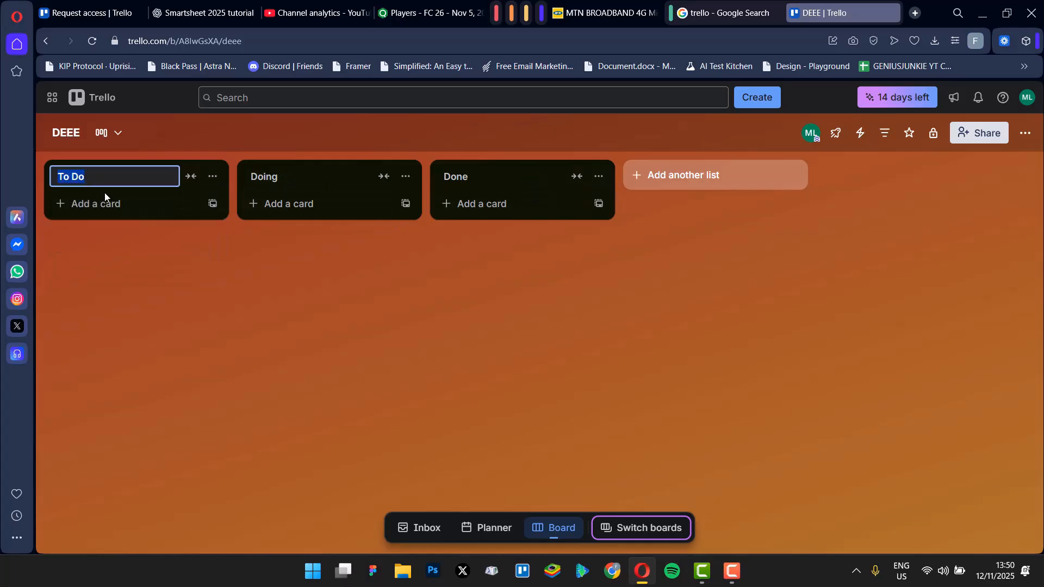
left_click(274, 180)
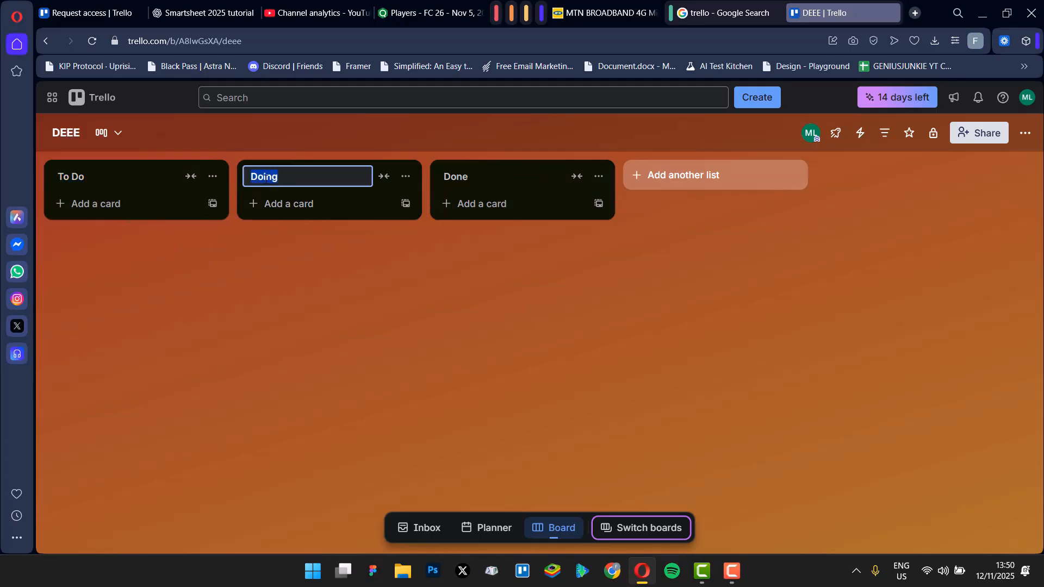
type("D")
left_click(455, 187)
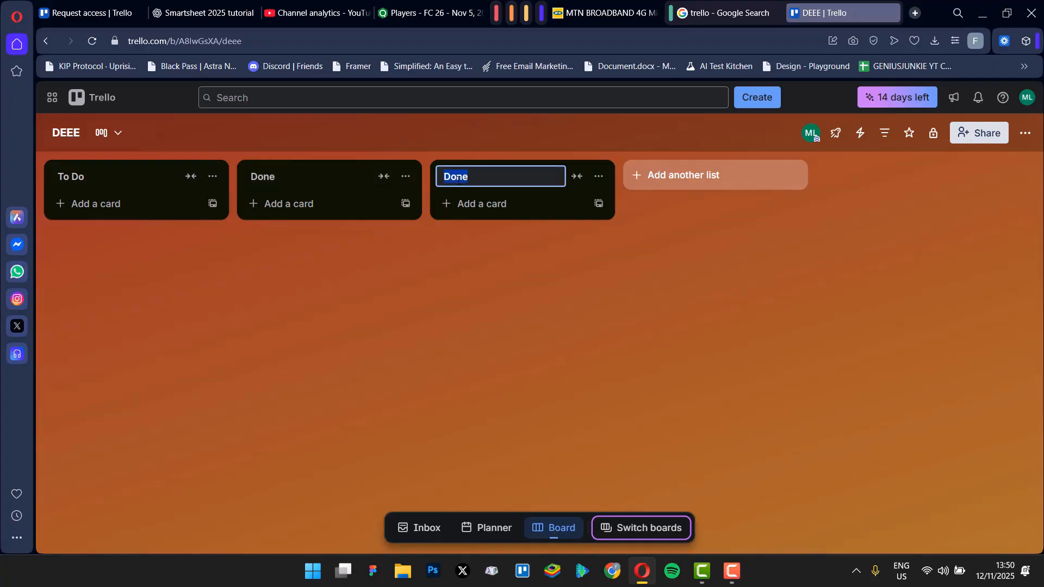
type("Uploaded")
left_click(505, 265)
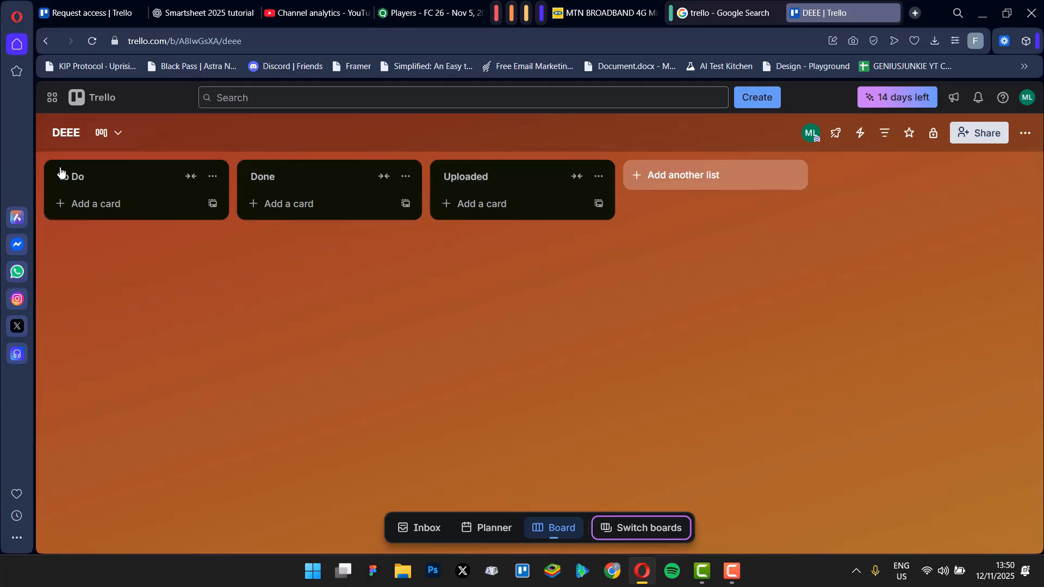
Add a fourth list named "GGG" to the board and end list entry.
left_click(726, 177)
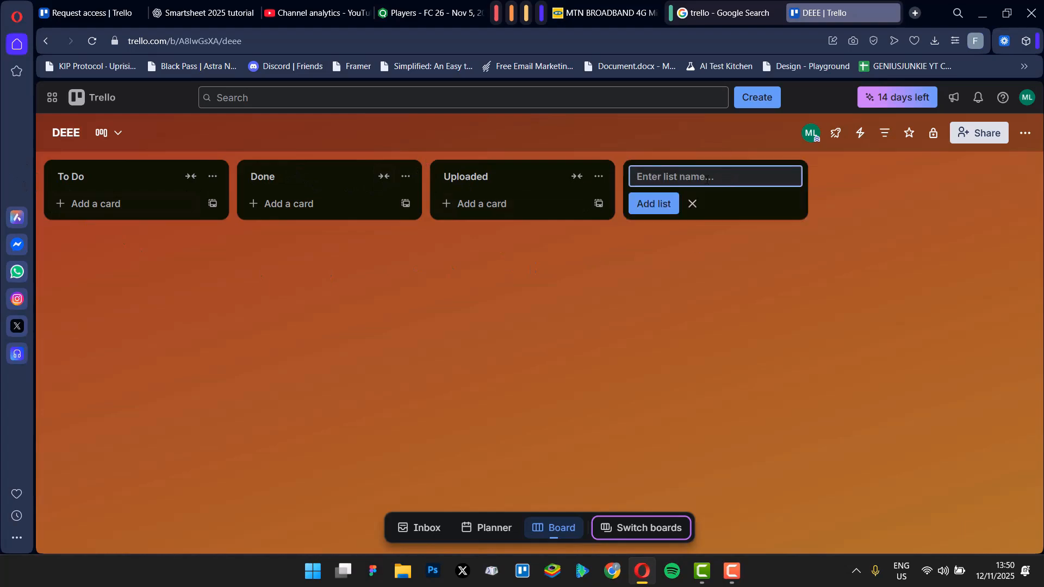
type("GGG")
key("Return")
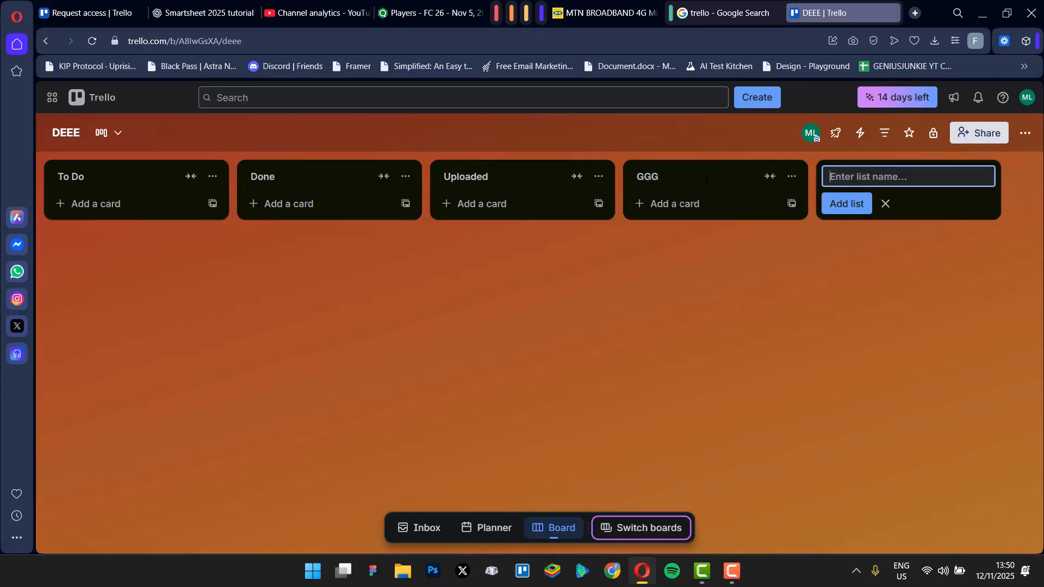
left_click(546, 186)
mouse_move(699, 171)
left_mouse_down()
mouse_move(117, 175)
mouse_move(151, 185)
mouse_move(423, 169)
mouse_move(723, 174)
mouse_move(703, 176)
left_mouse_up()
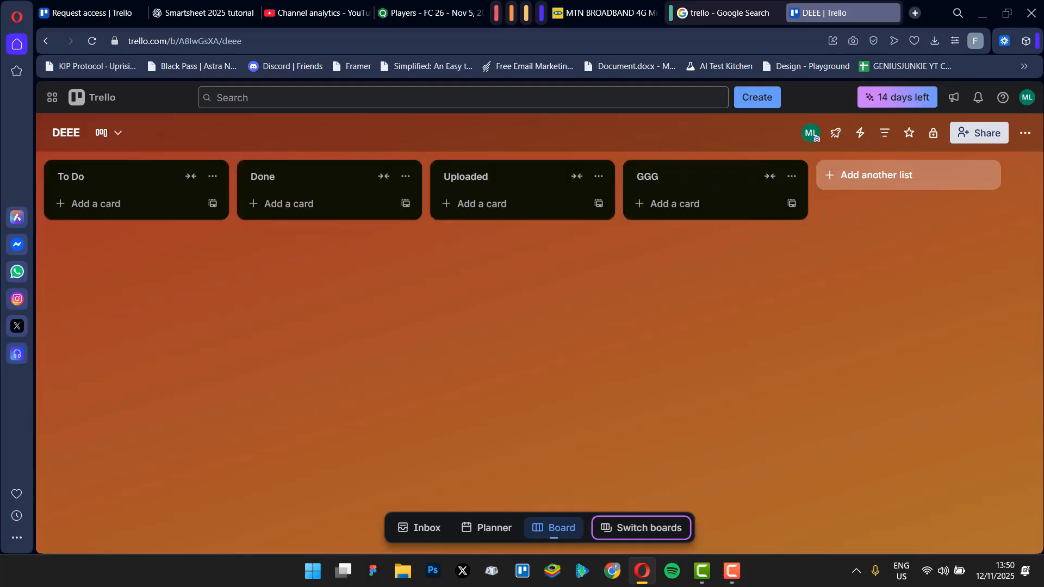
Open the board's Power-Ups directory and browse through the featured and other Power-Ups on offer.
left_click(845, 142)
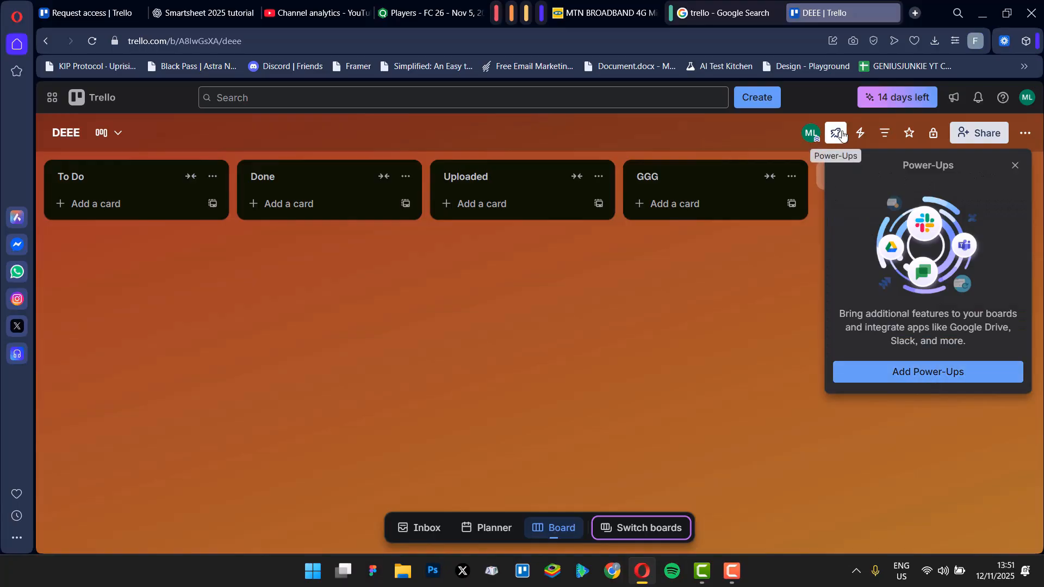
left_click(926, 373)
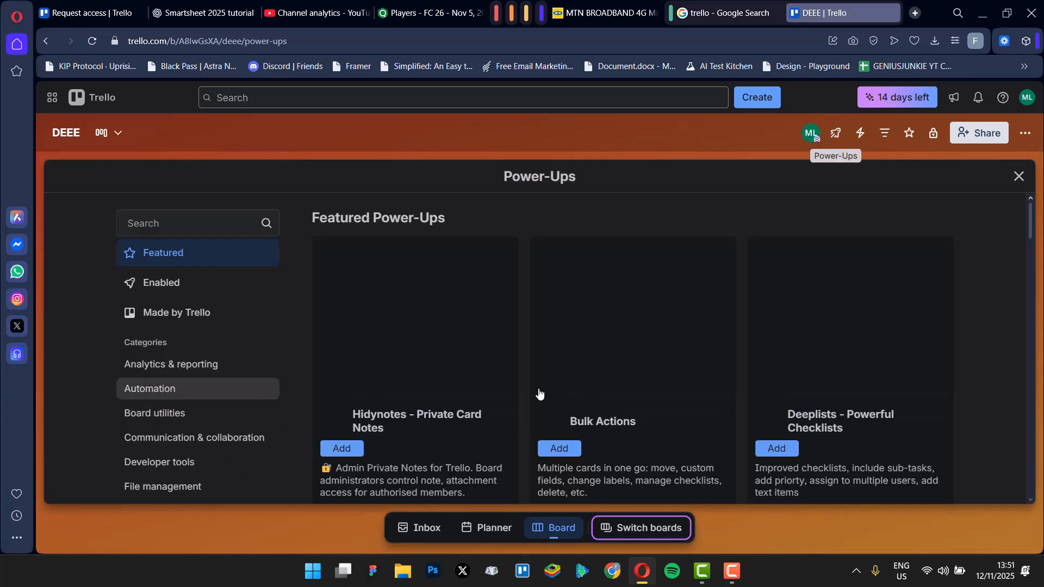
scroll(390, 373, "down", 2)
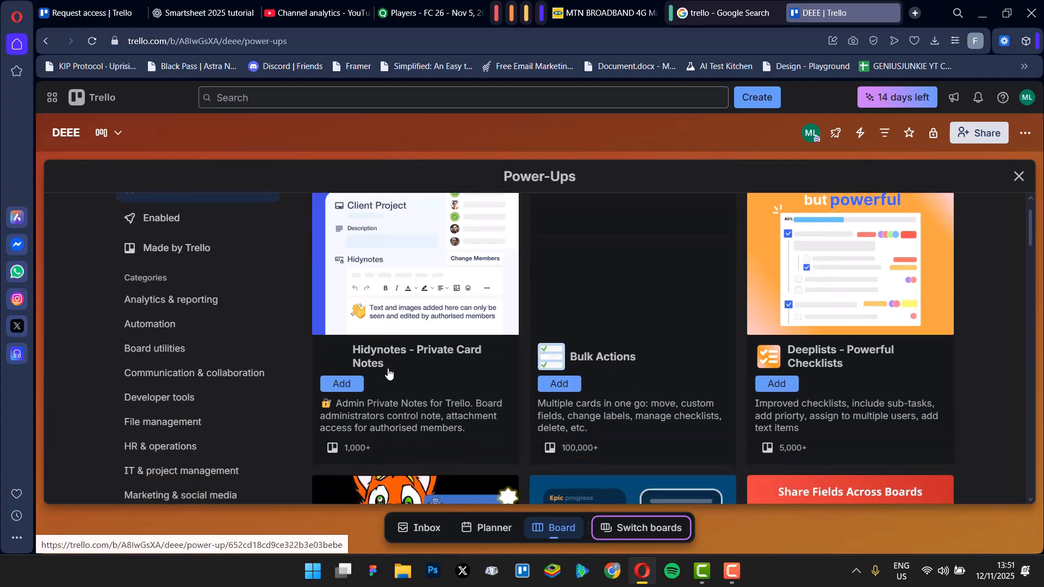
scroll(402, 394, "up", 2)
scroll(587, 476, "down", 2)
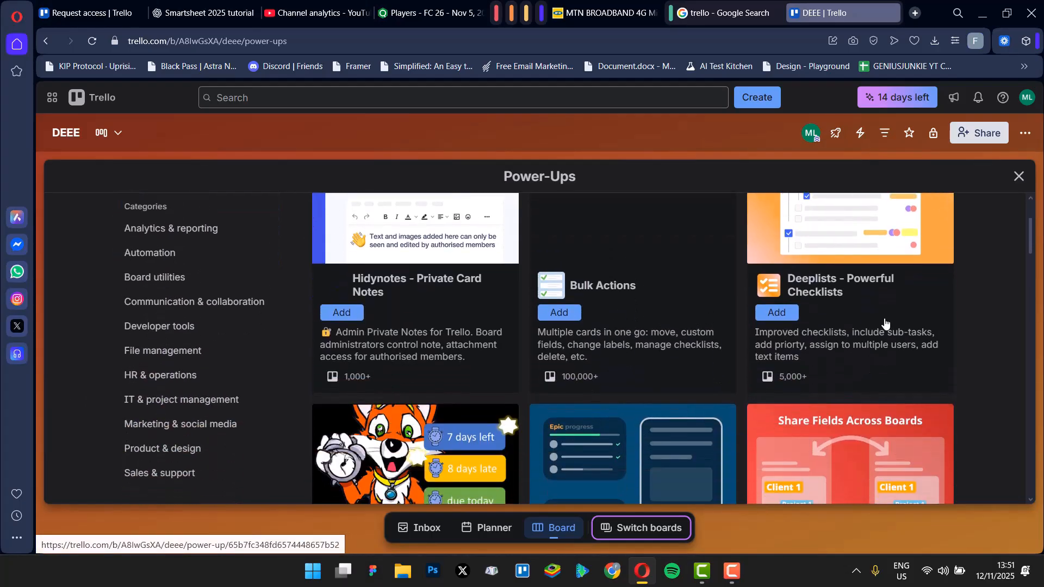
scroll(882, 331, "down", 3)
scroll(879, 333, "down", 10)
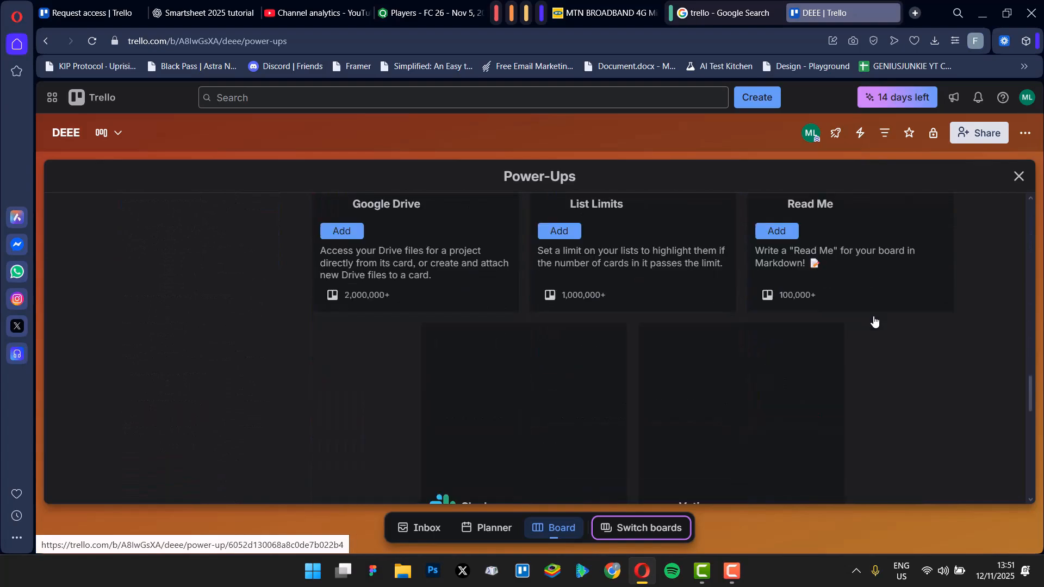
scroll(874, 321, "down", 5)
scroll(873, 321, "up", 5)
scroll(874, 321, "down", 2)
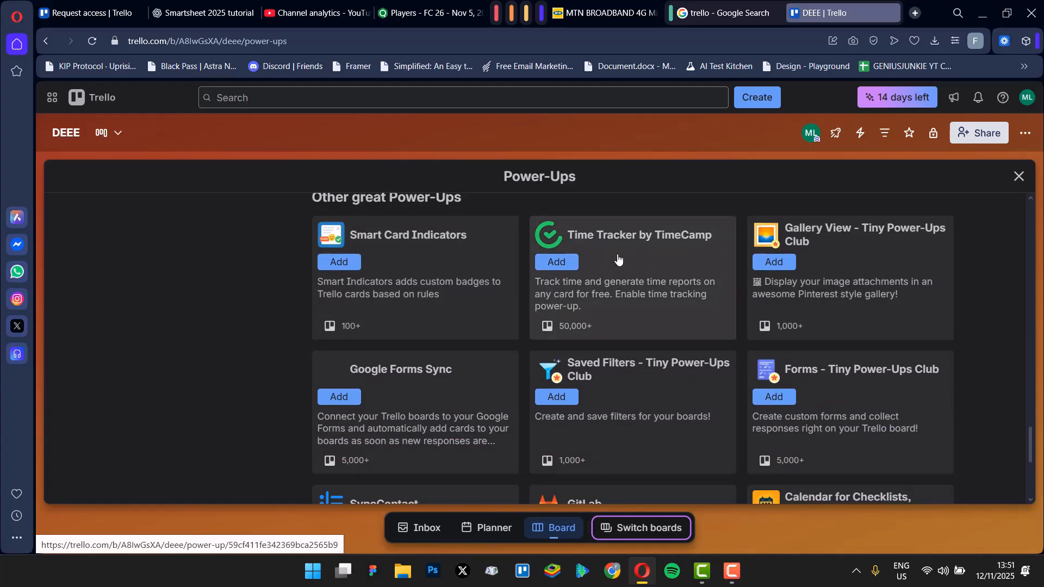
scroll(691, 324, "down", 2)
scroll(691, 324, "down", 1)
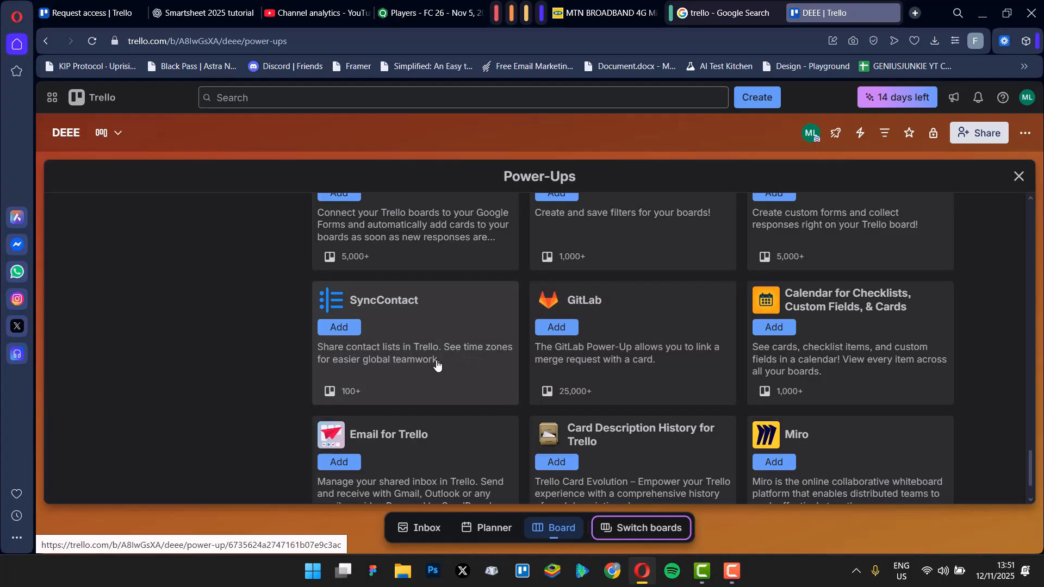
Look over the Power-Up categories and the board's enabled Power-Ups, and return to the board.
scroll(867, 325, "up", 15)
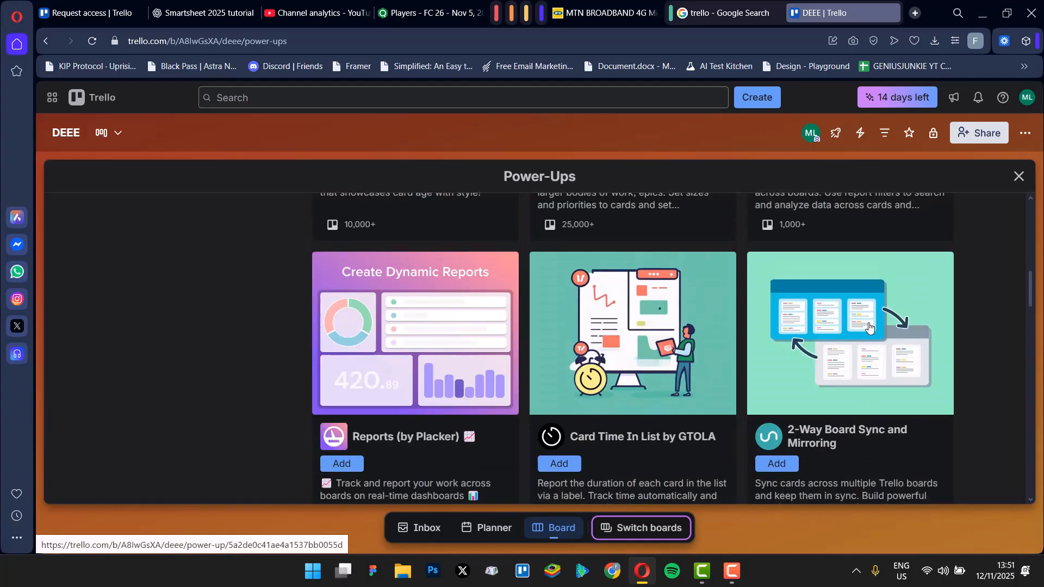
scroll(954, 289, "up", 2)
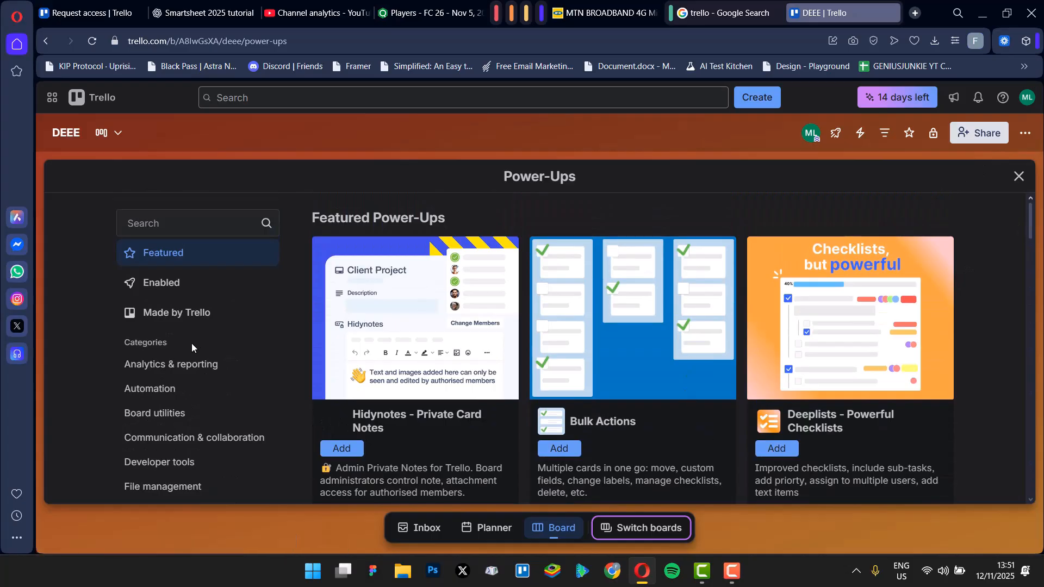
scroll(195, 326, "down", 3)
scroll(199, 312, "up", 3)
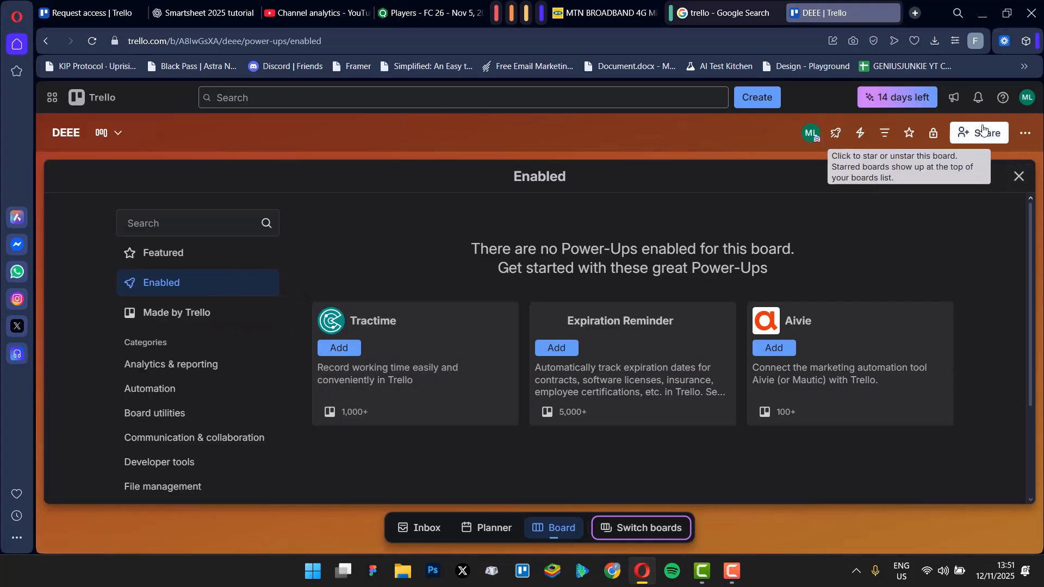
left_click(1019, 176)
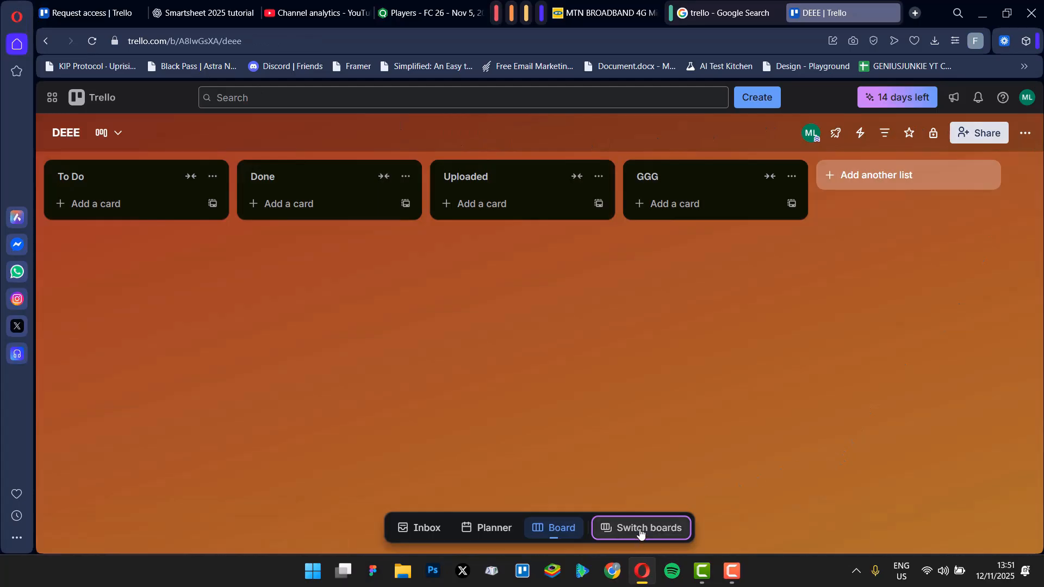
Dismiss the tip about finding boards and switch to the board "My Trello board".
left_click(642, 529)
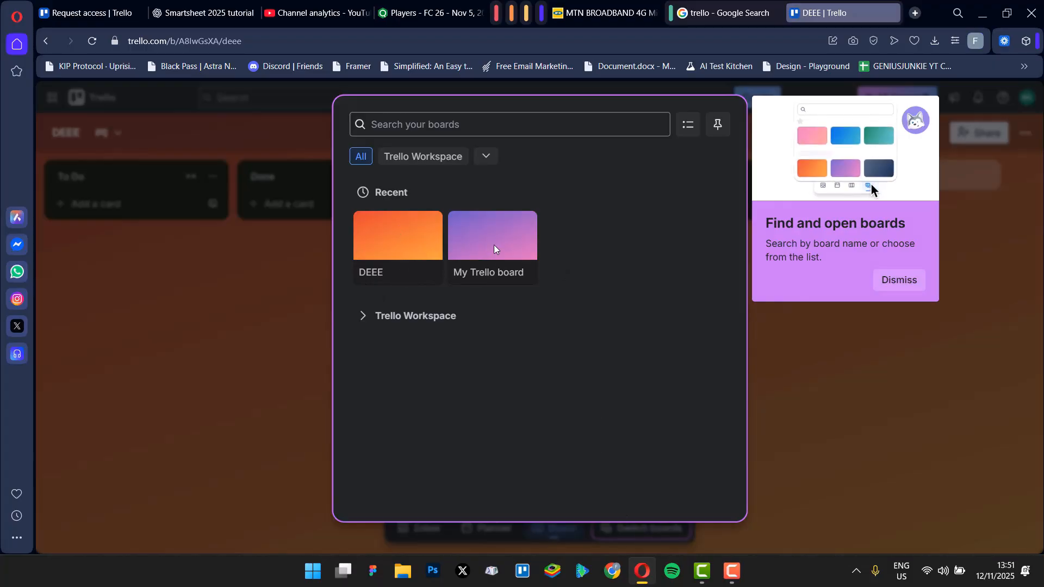
left_click(898, 280)
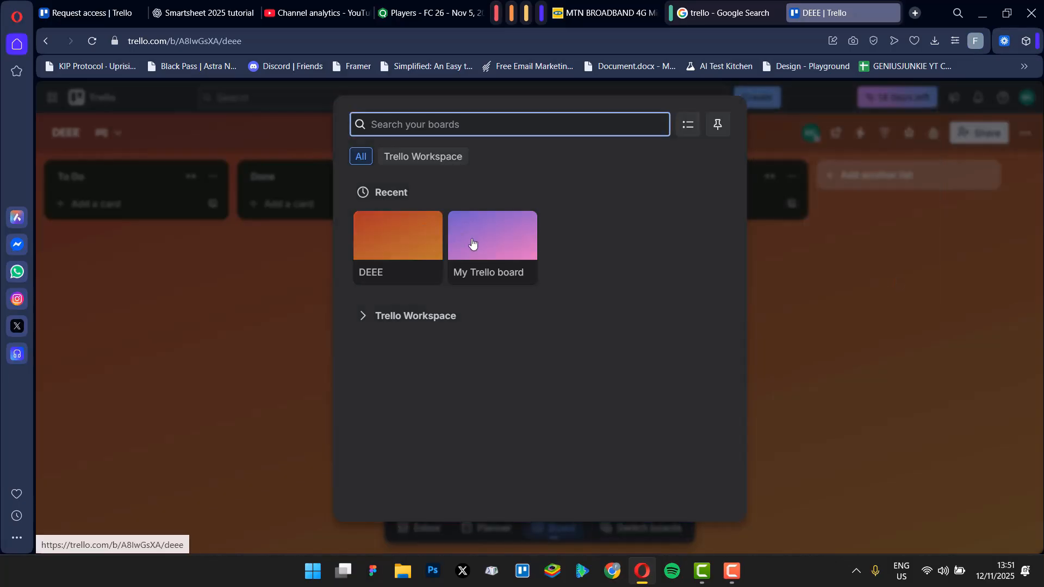
left_click(506, 266)
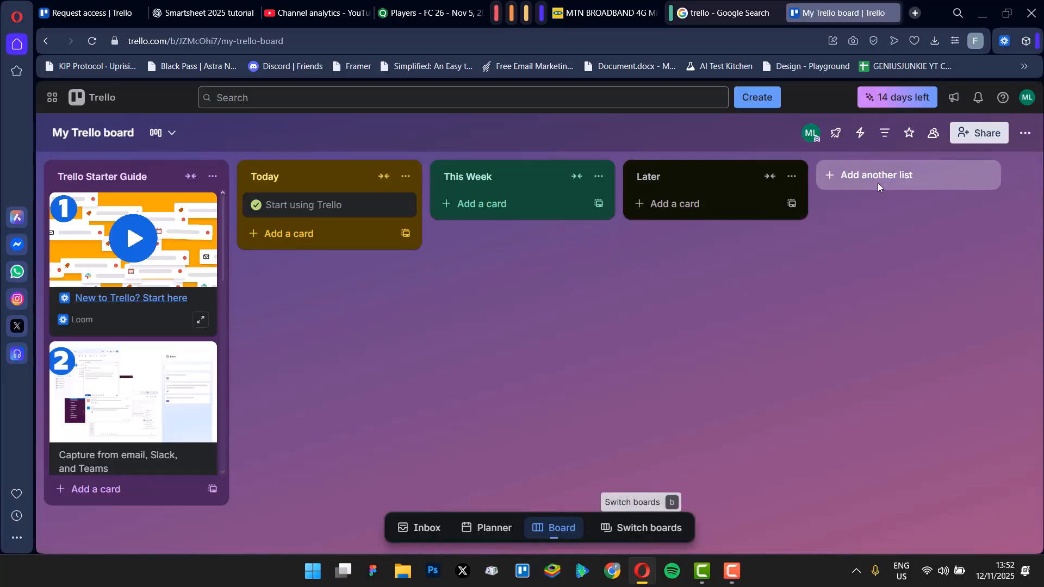
Examine the title, view type, visibility and board options for creating a workspace view, and leave without creating one.
left_click(757, 98)
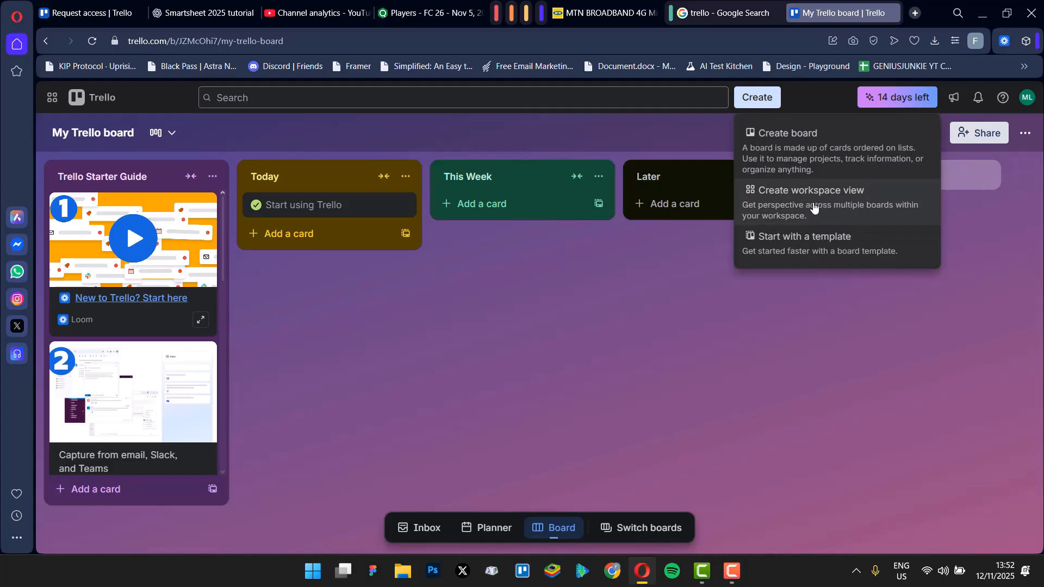
left_click(720, 266)
left_click(771, 97)
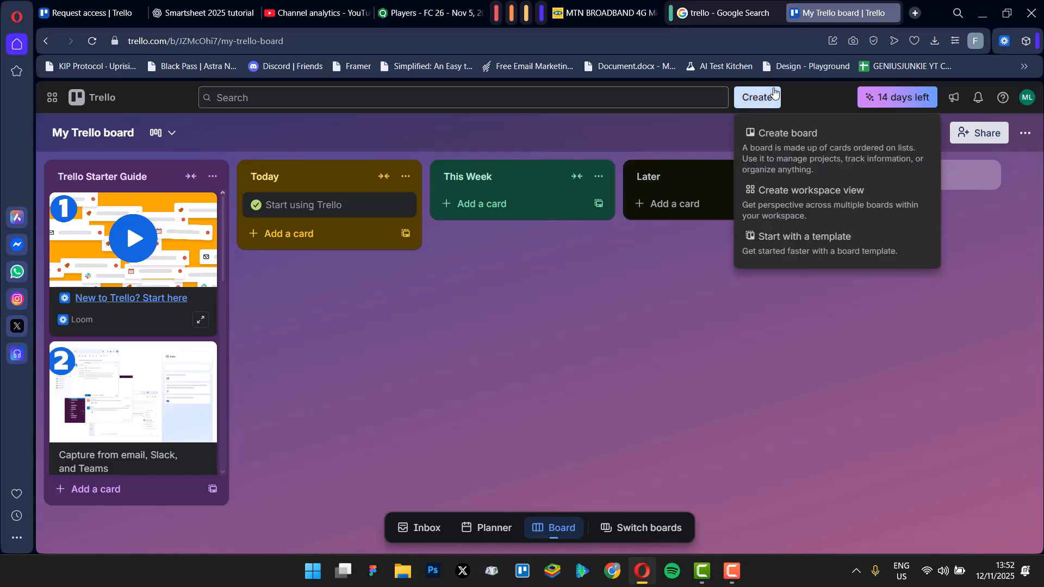
left_click(782, 216)
scroll(856, 359, "down", 2)
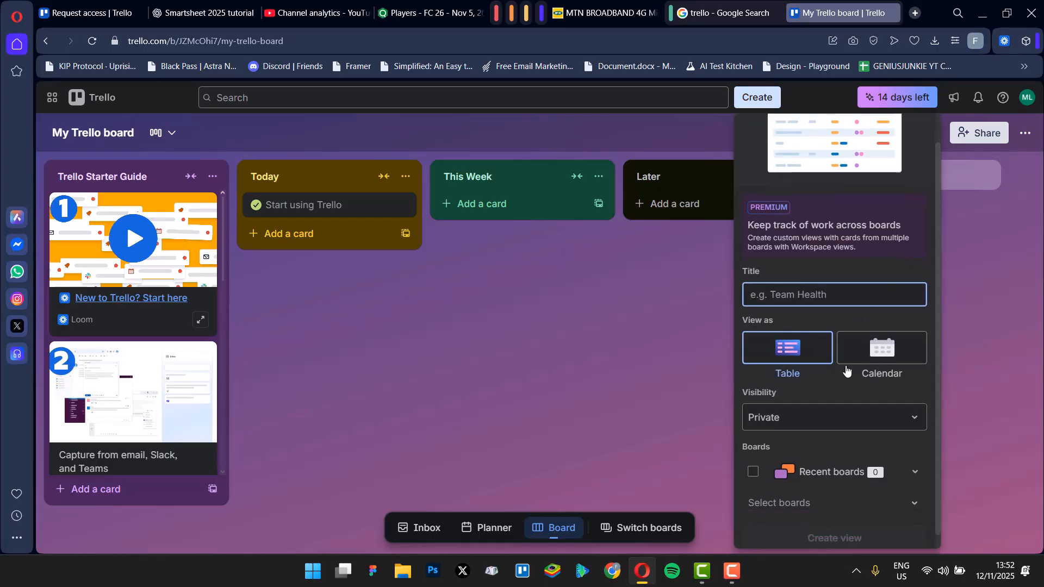
scroll(875, 475, "up", 2)
scroll(876, 468, "down", 2)
scroll(816, 305, "up", 2)
scroll(816, 304, "down", 2)
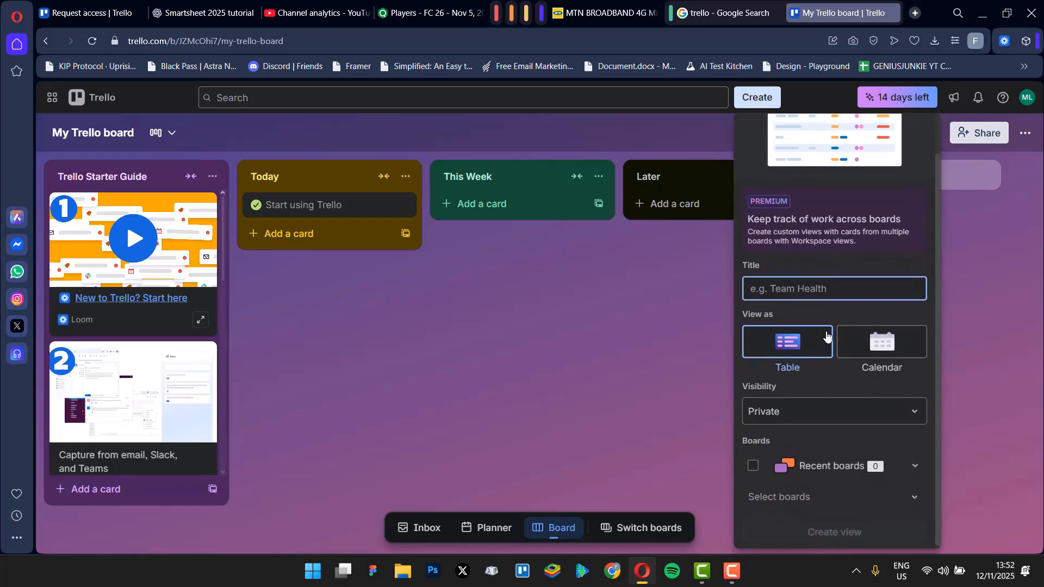
scroll(849, 414, "up", 2)
scroll(874, 494, "down", 2)
scroll(837, 334, "up", 2)
scroll(837, 336, "down", 2)
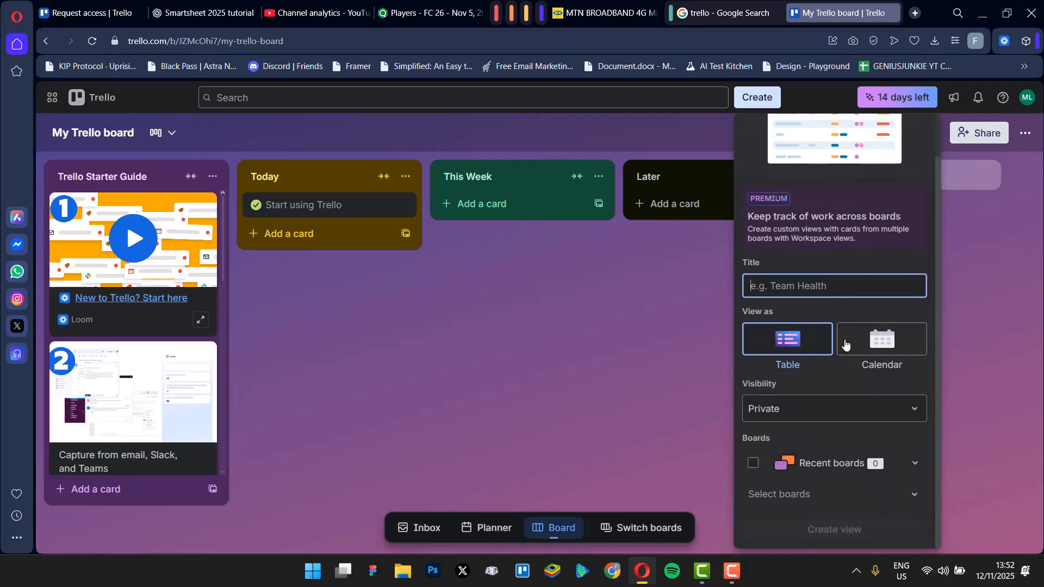
scroll(844, 343, "up", 2)
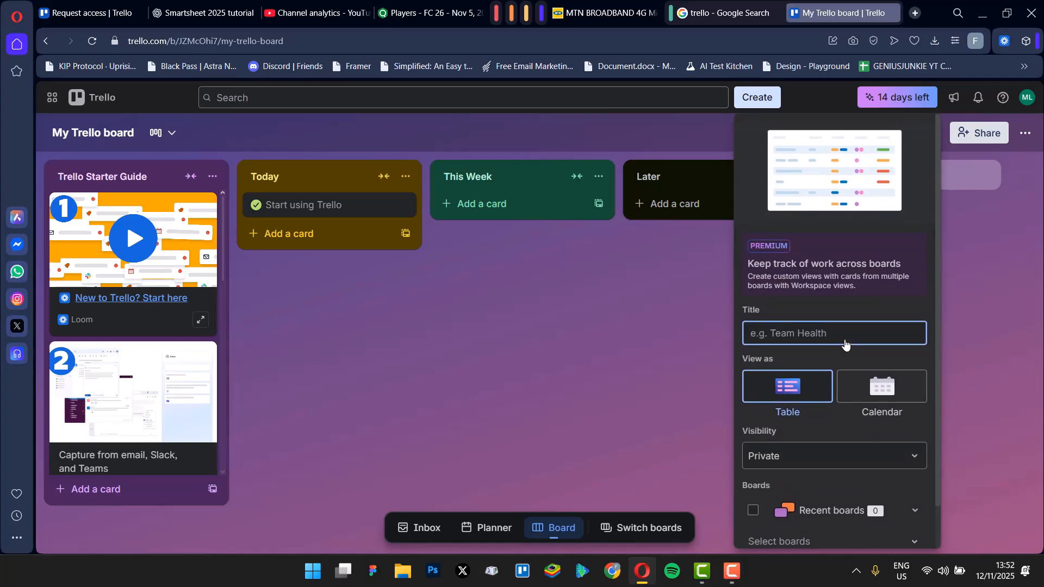
left_click(642, 357)
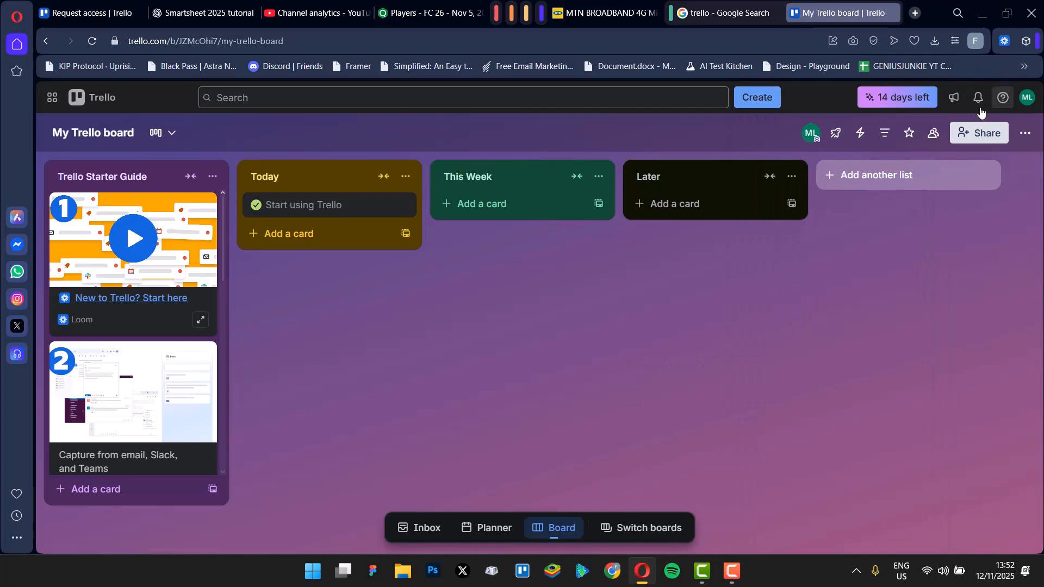
Look at the feedback options, the notifications and the account options.
left_click(954, 104)
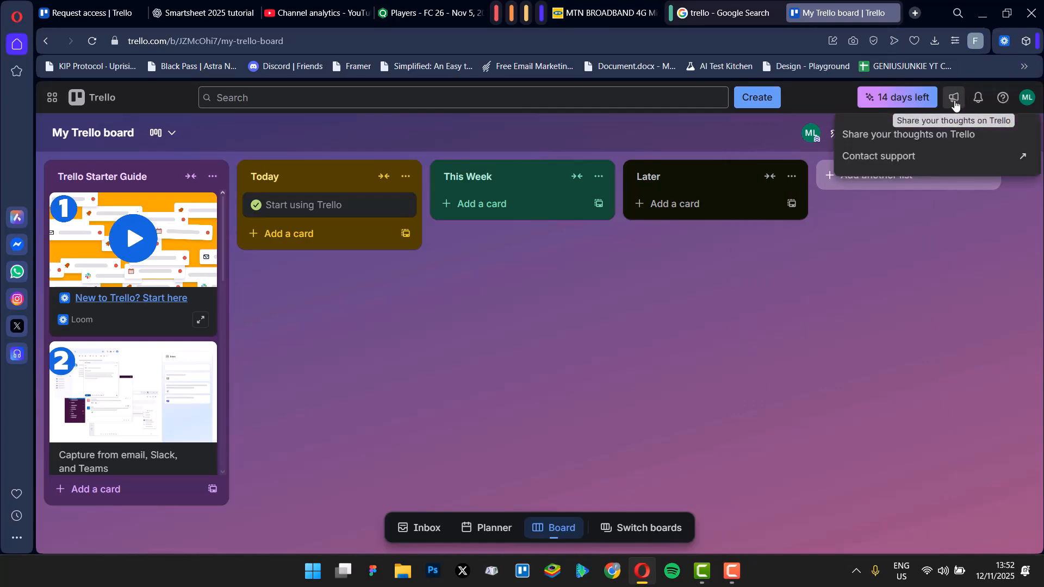
left_click(968, 95)
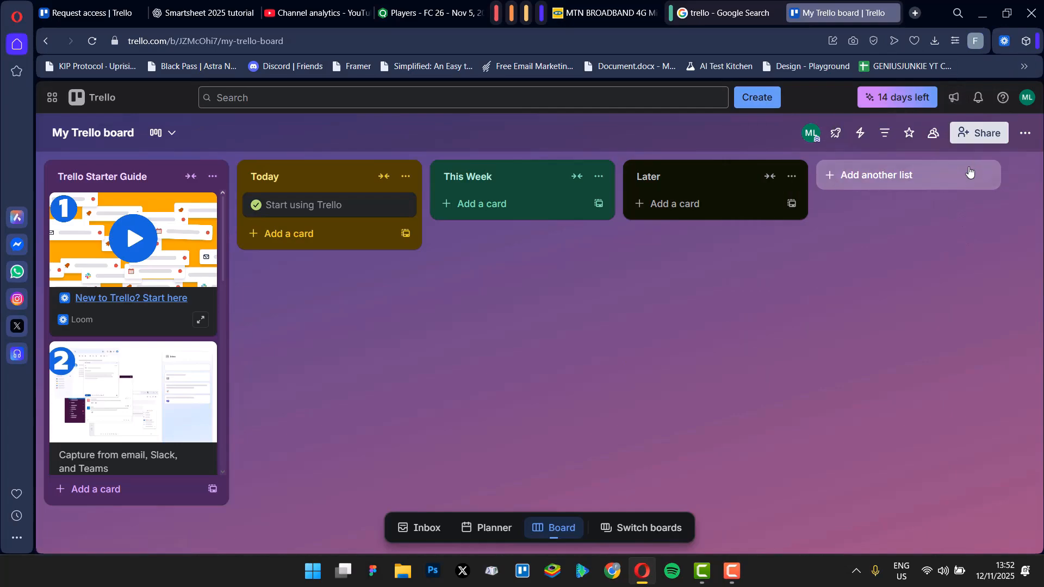
left_click(978, 98)
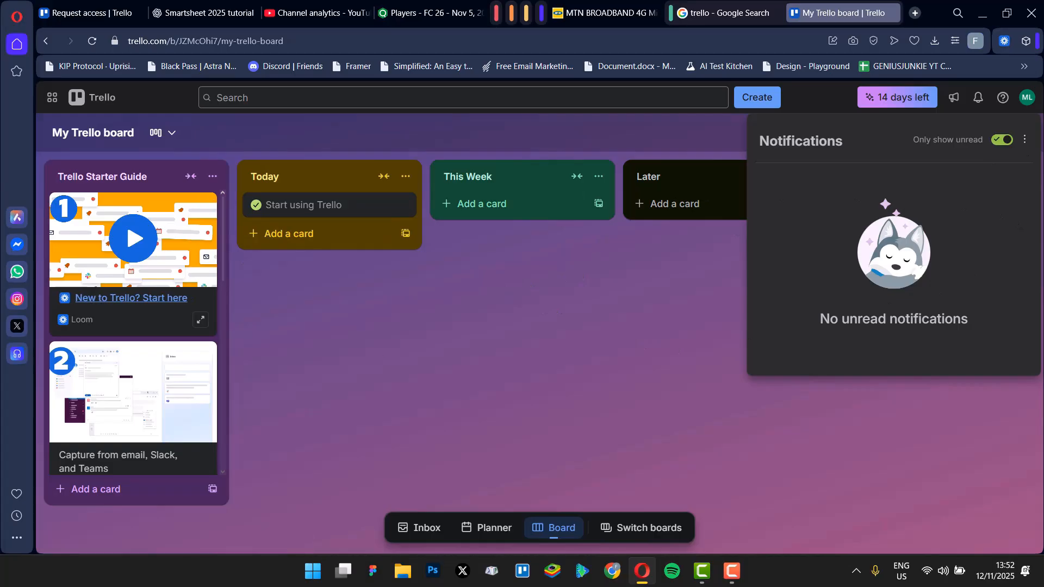
left_click(952, 523)
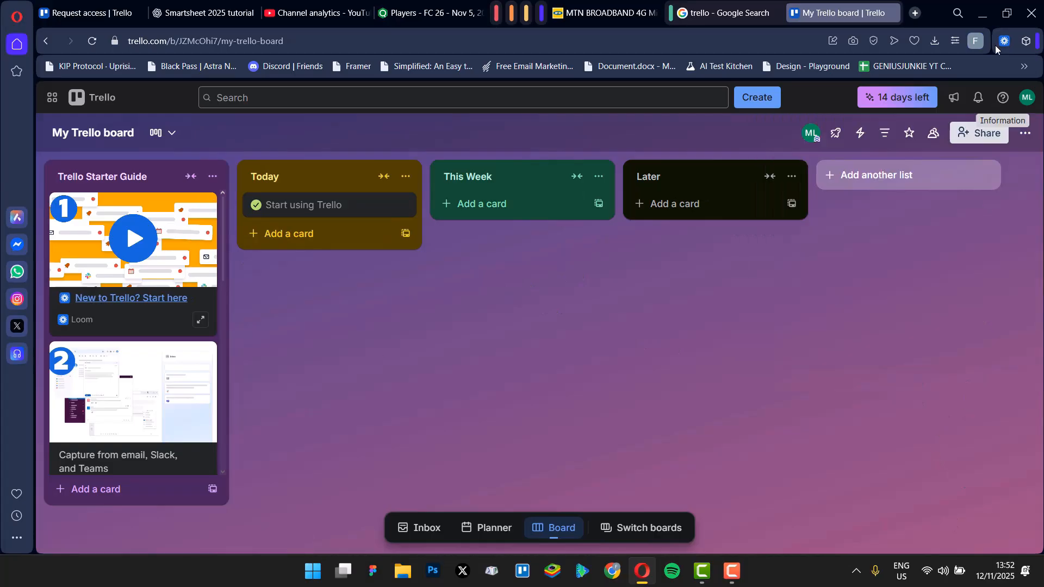
left_click(1028, 98)
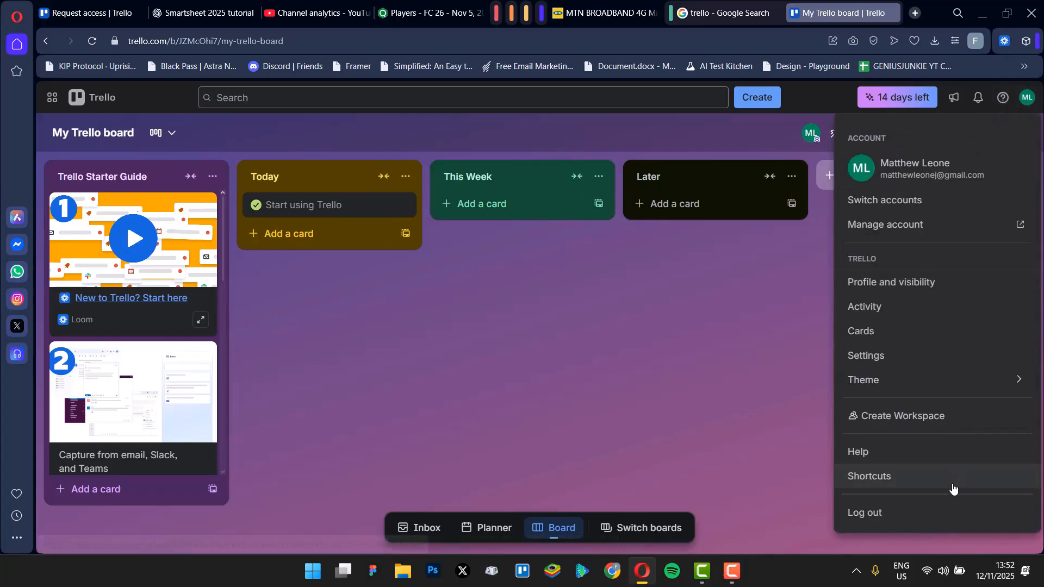
Look at the board member's details and the account options, and return to the board.
left_click(731, 325)
left_click(810, 134)
left_click(882, 421)
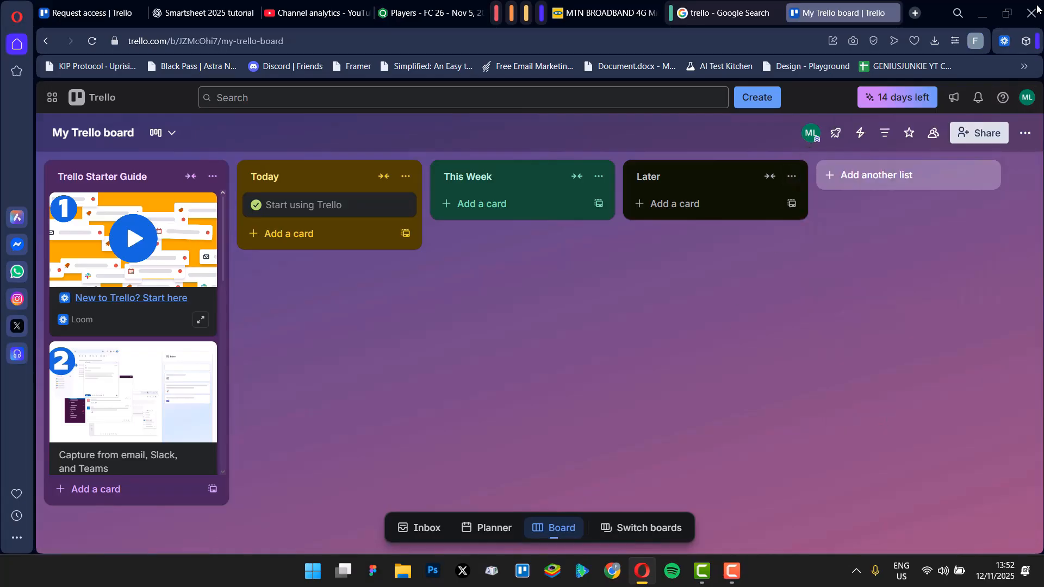
left_click(1027, 98)
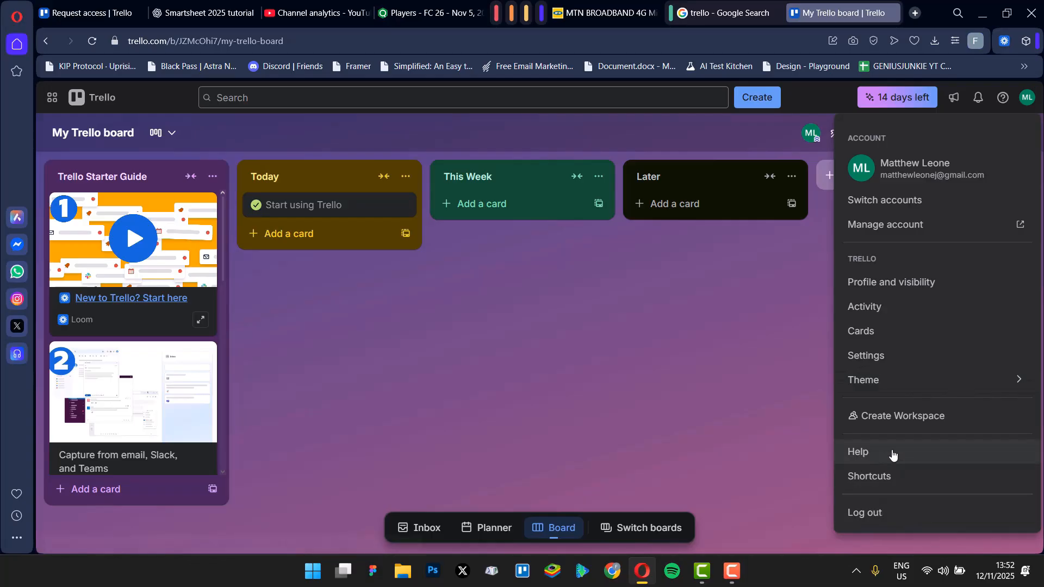
left_click(734, 417)
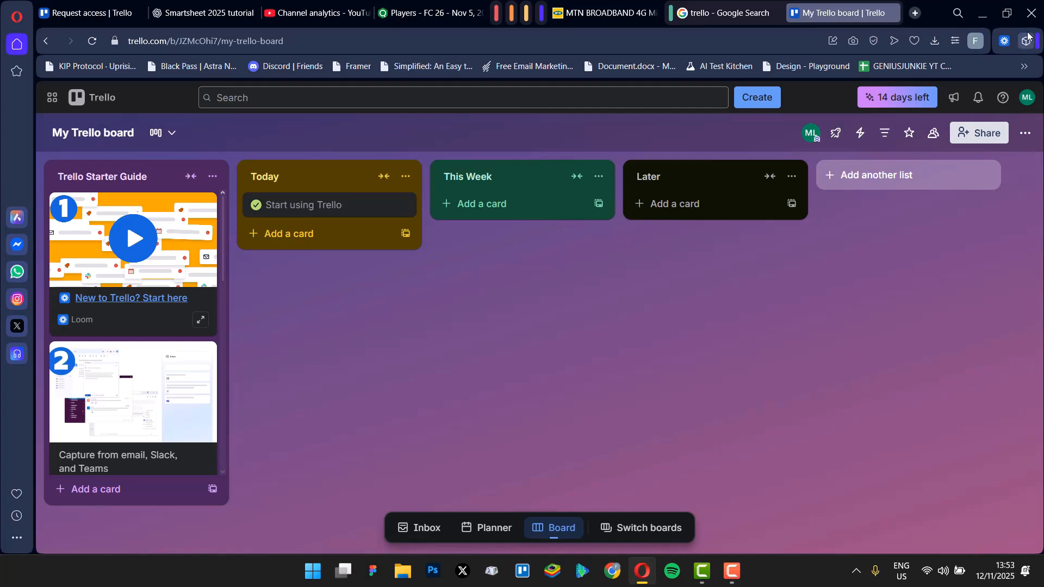
Examine the board's options, including print, export and share and the suggested custom fields.
left_click(1024, 135)
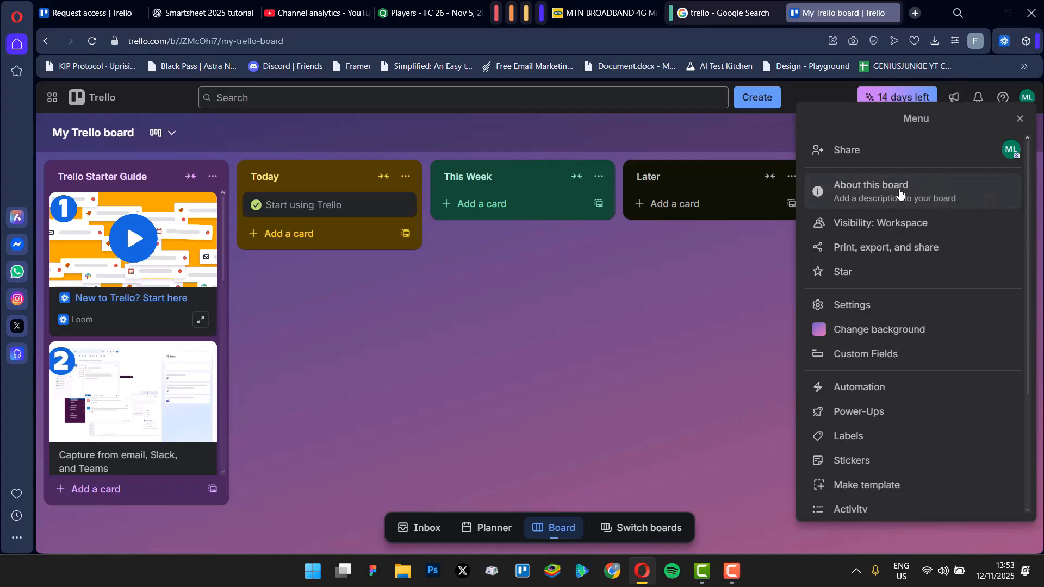
left_click(545, 304)
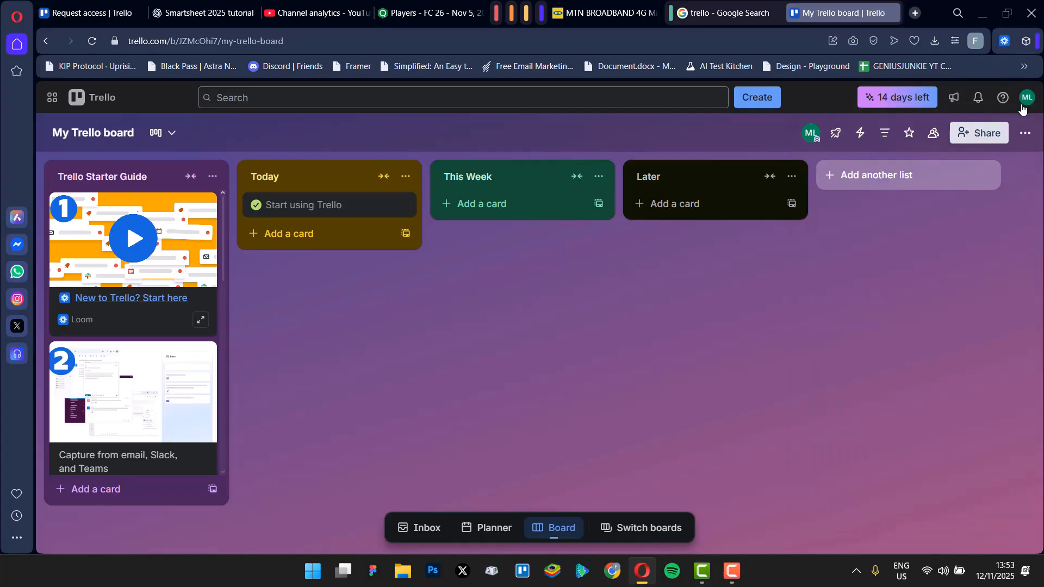
left_click(1026, 133)
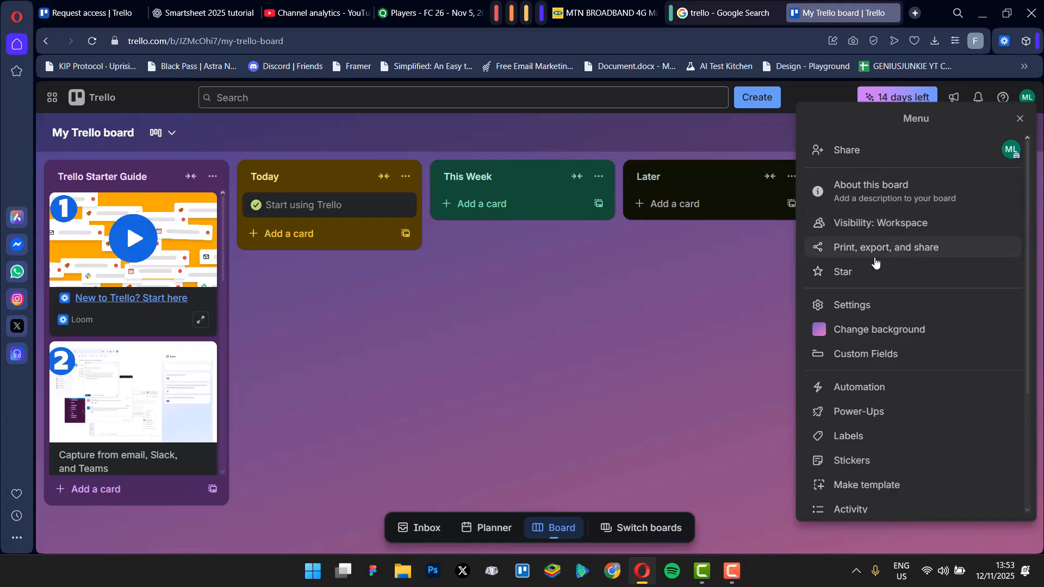
left_click(897, 256)
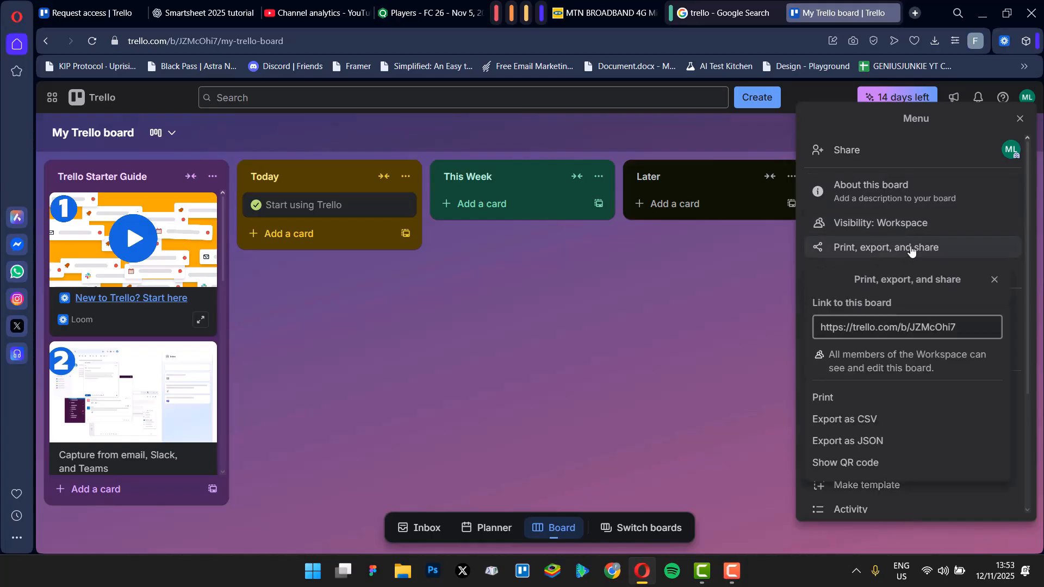
left_click(999, 279)
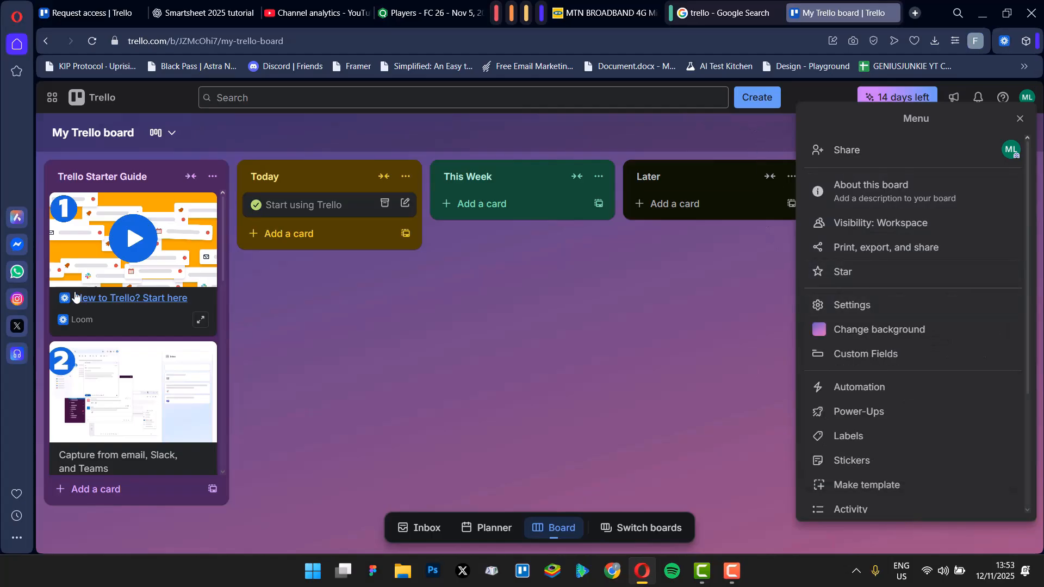
left_click(859, 361)
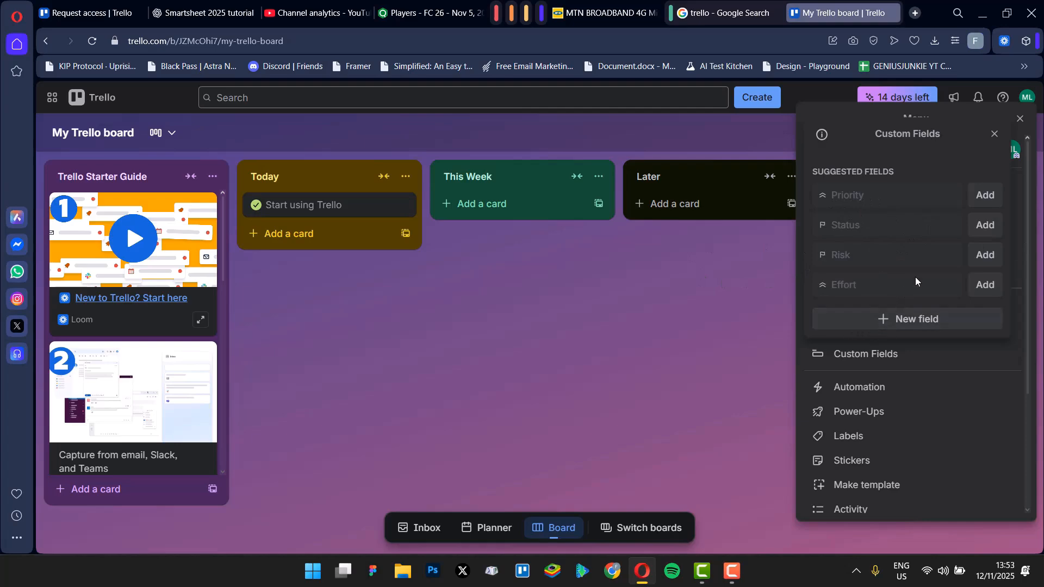
left_click(995, 134)
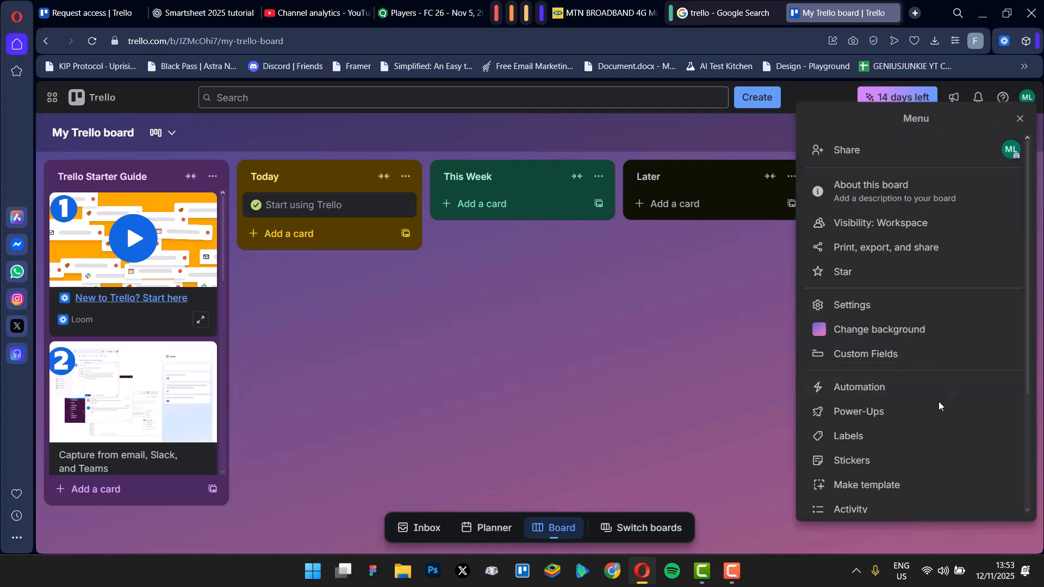
Open the board's automation and look through the tips, rules, scheduled, due date and card button sections.
left_click(864, 389)
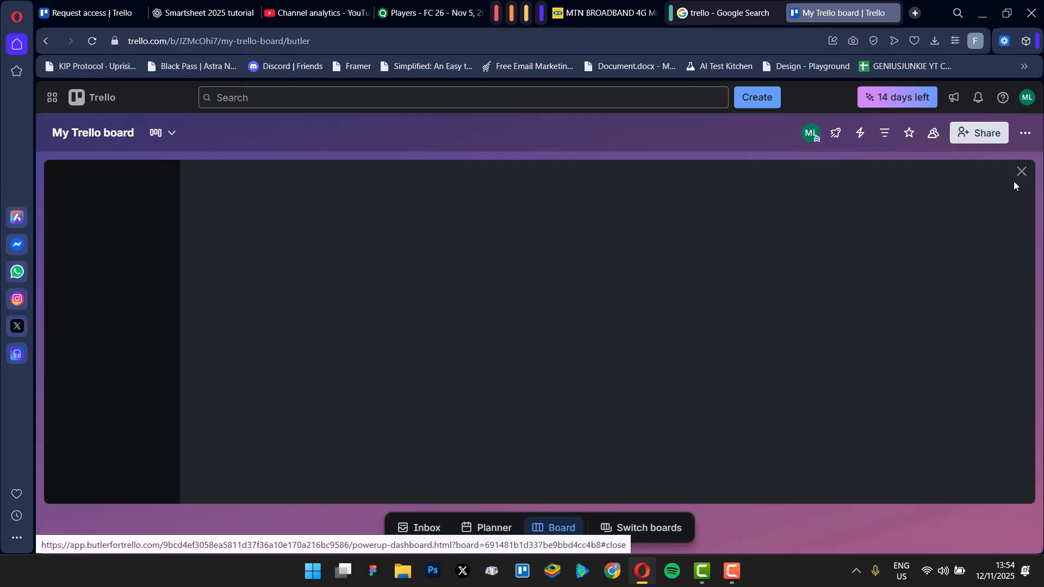
left_click(1019, 136)
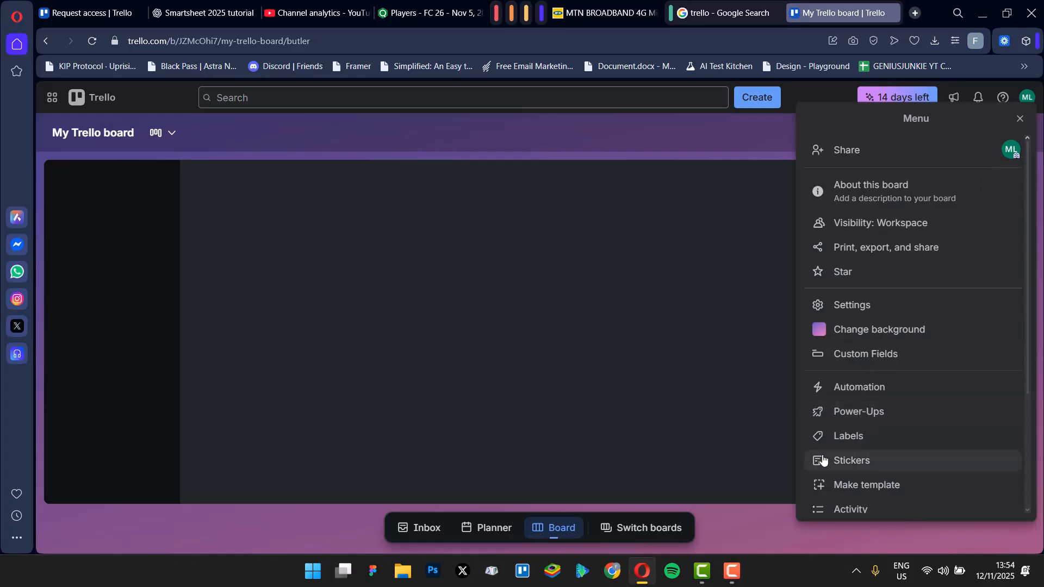
left_click(919, 443)
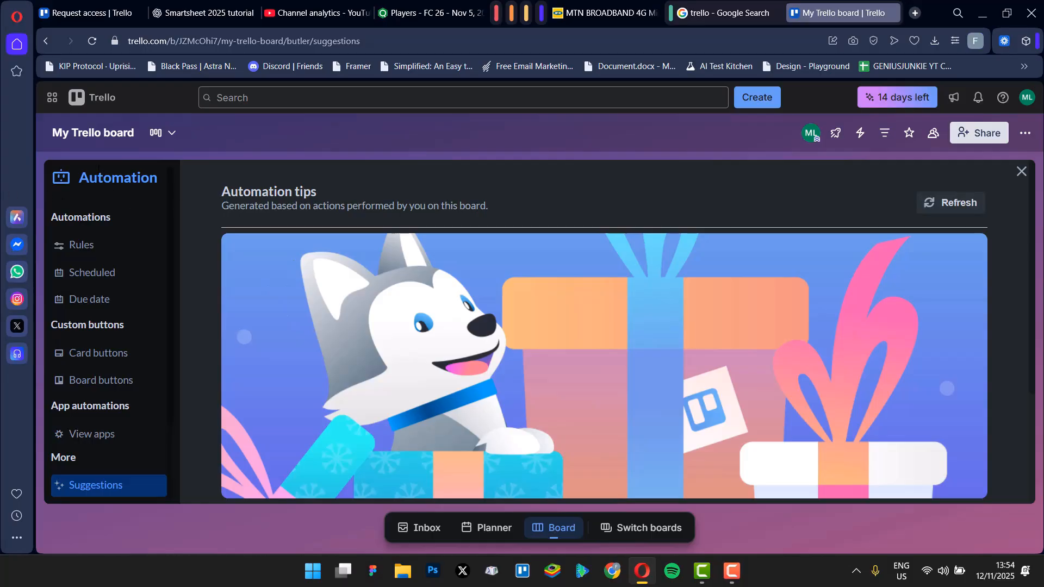
scroll(144, 272, "down", 2)
scroll(148, 433, "up", 2)
left_click(108, 249)
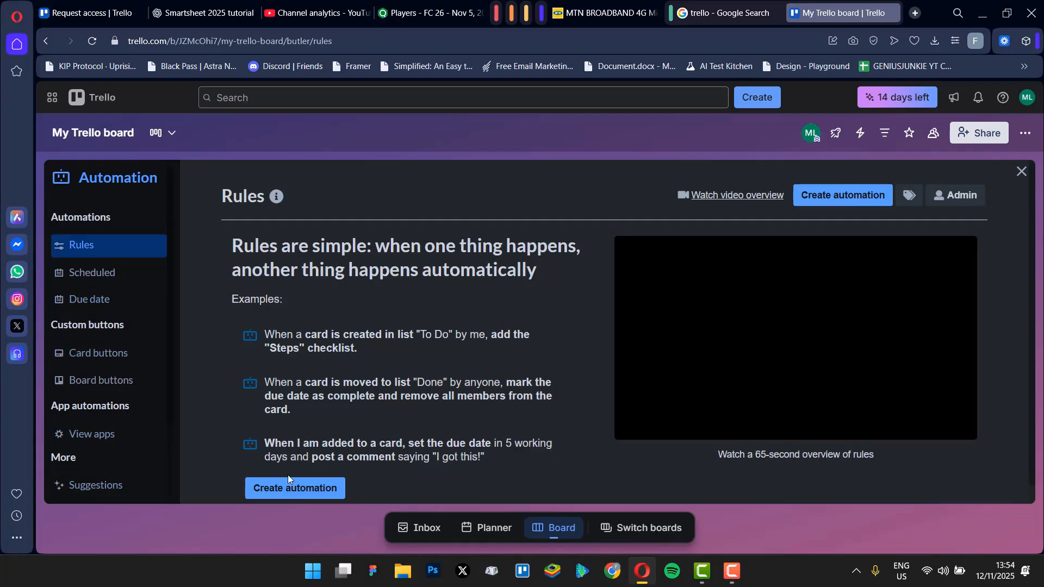
left_click(88, 273)
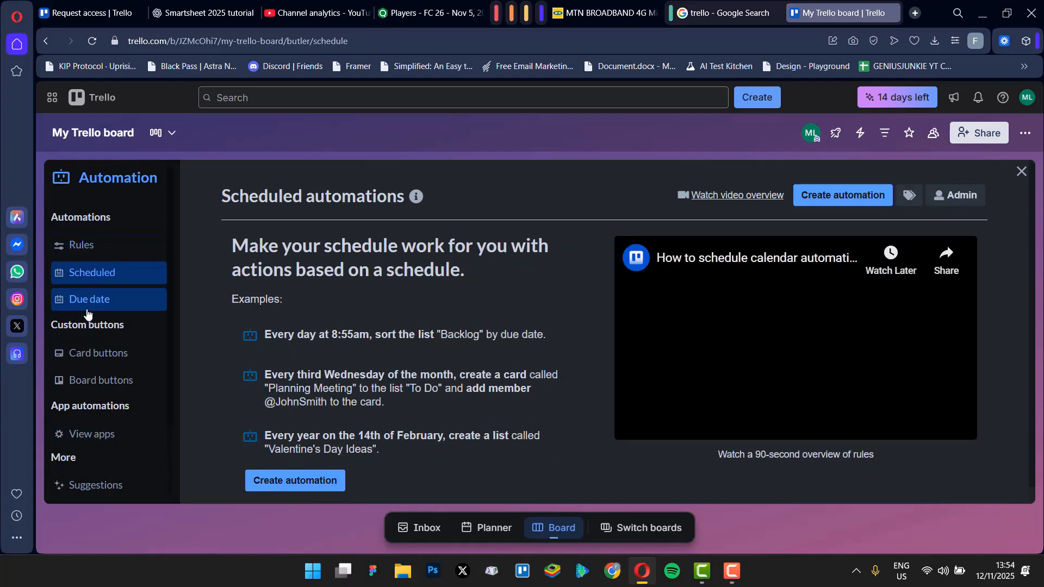
left_click(87, 309)
left_click(110, 349)
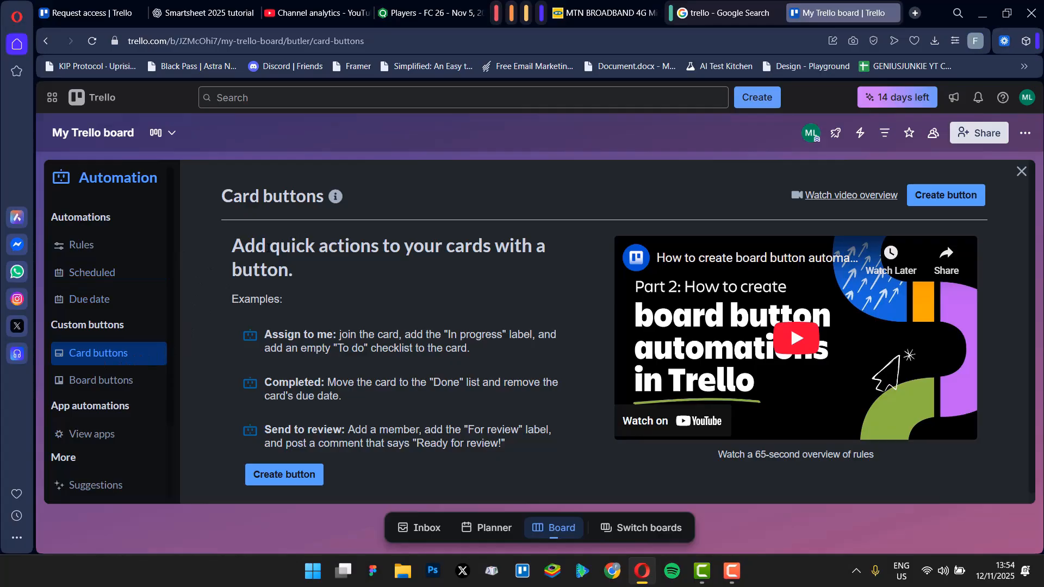
Read the card button automation examples and return to the board.
left_click_drag(256, 245, 576, 254)
left_click(514, 314)
left_click_drag(410, 336, 557, 330)
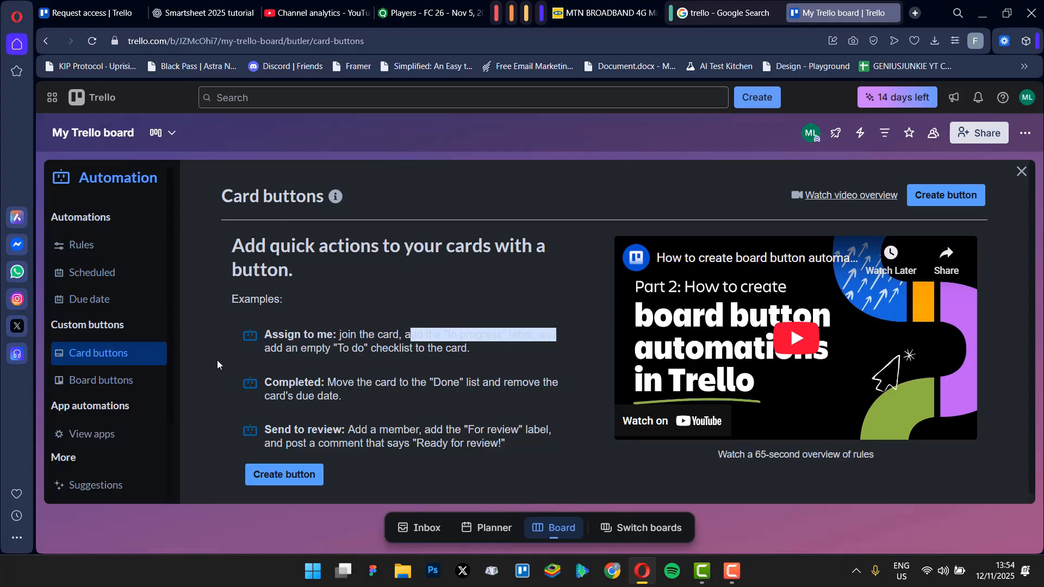
left_click_drag(218, 364, 502, 359)
left_click(501, 359)
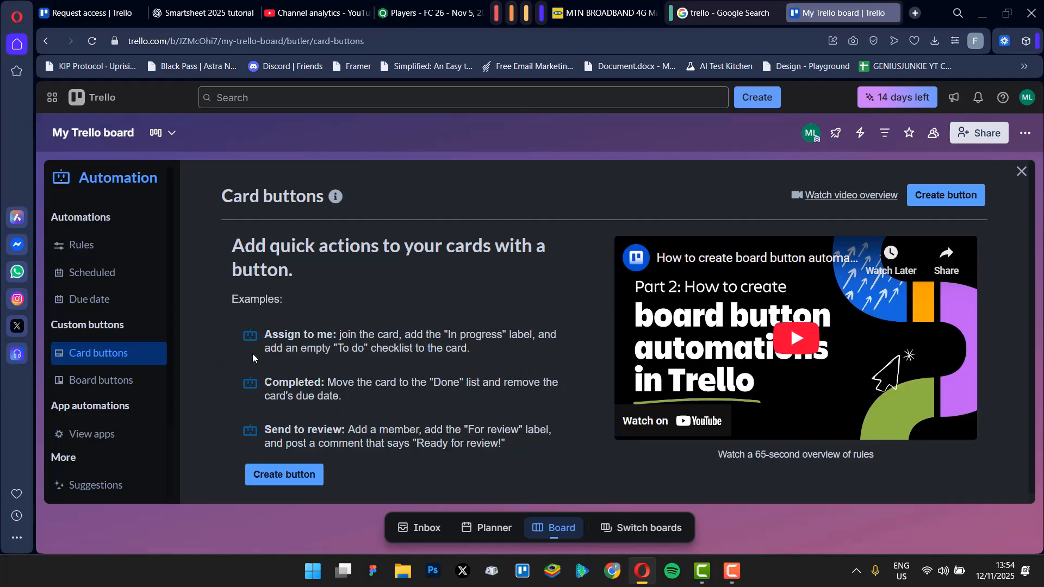
left_click(1019, 171)
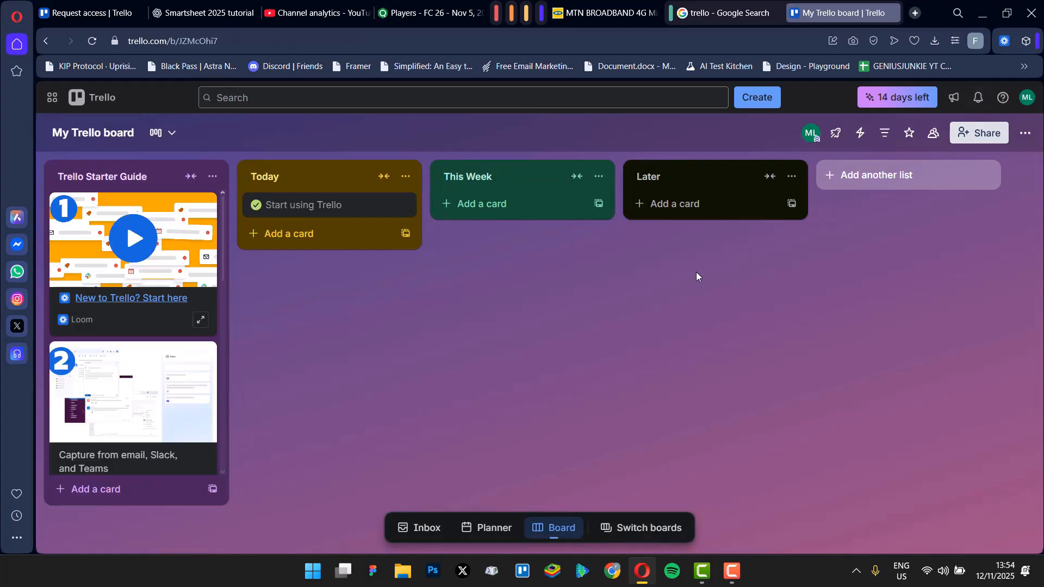
Title the board's red label "no" and save it.
left_click(1025, 133)
scroll(877, 459, "down", 2)
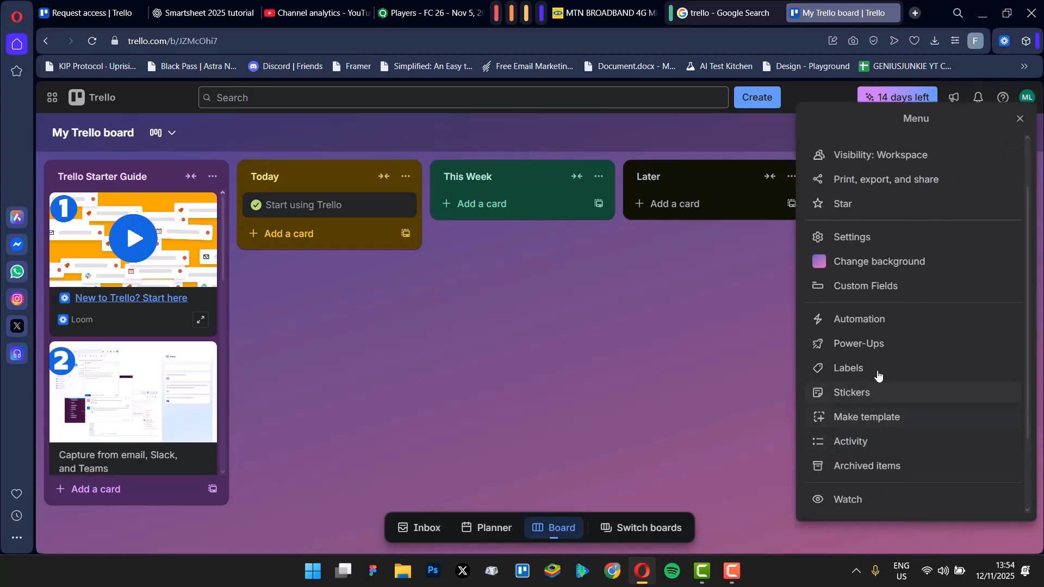
left_click(862, 366)
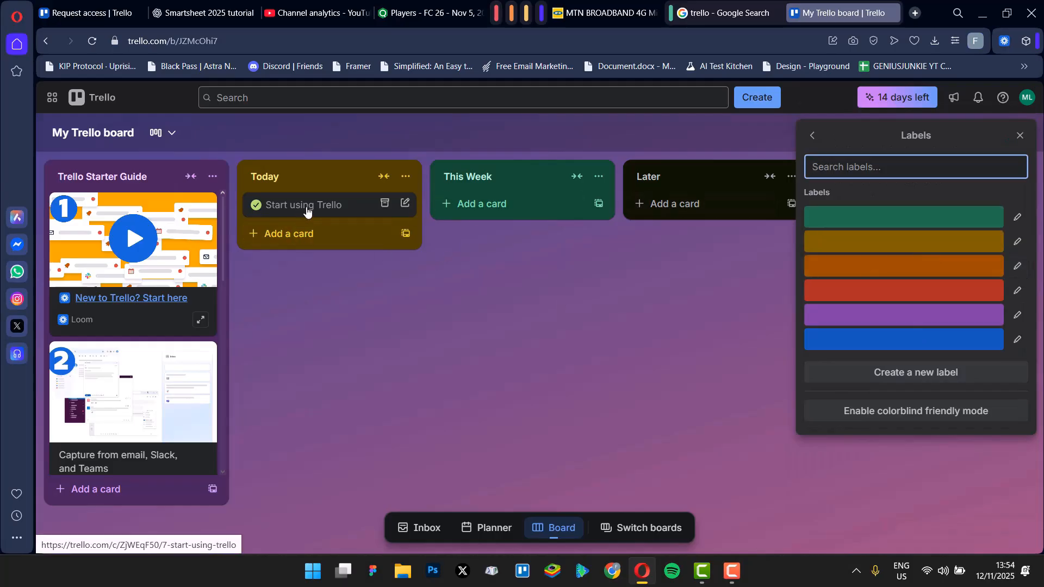
left_click(939, 291)
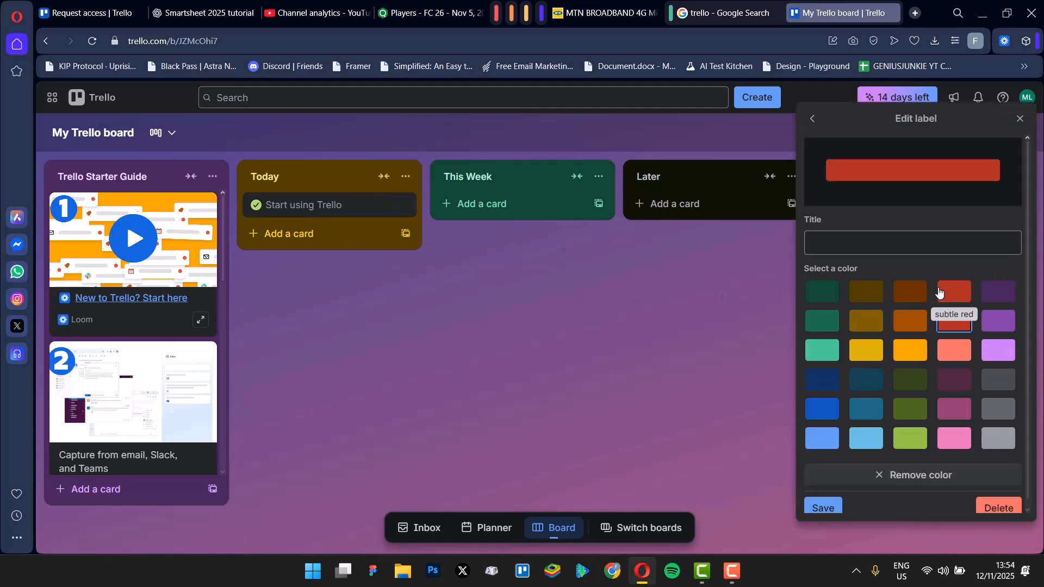
left_click(824, 254)
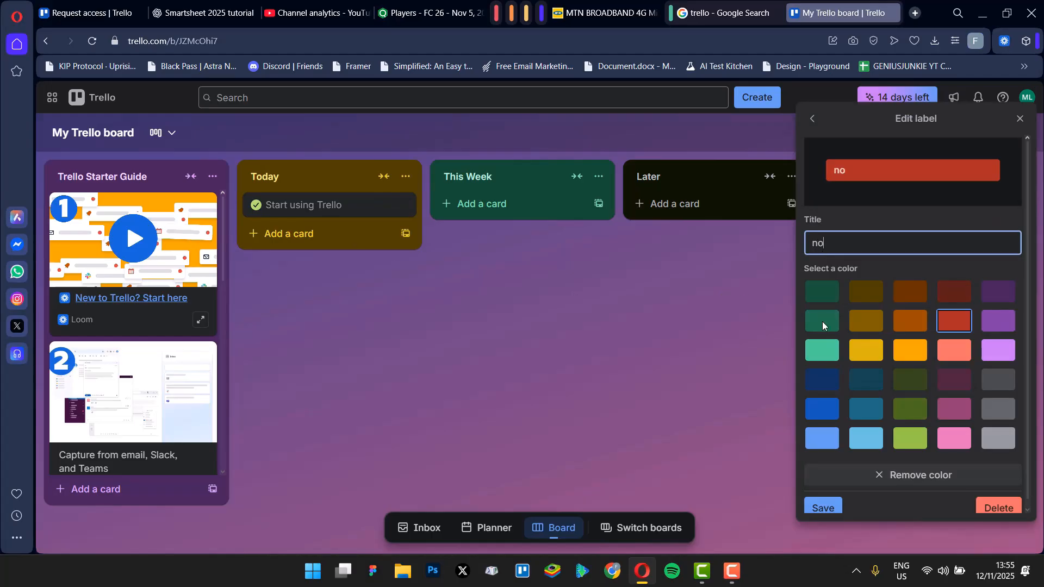
left_click(816, 509)
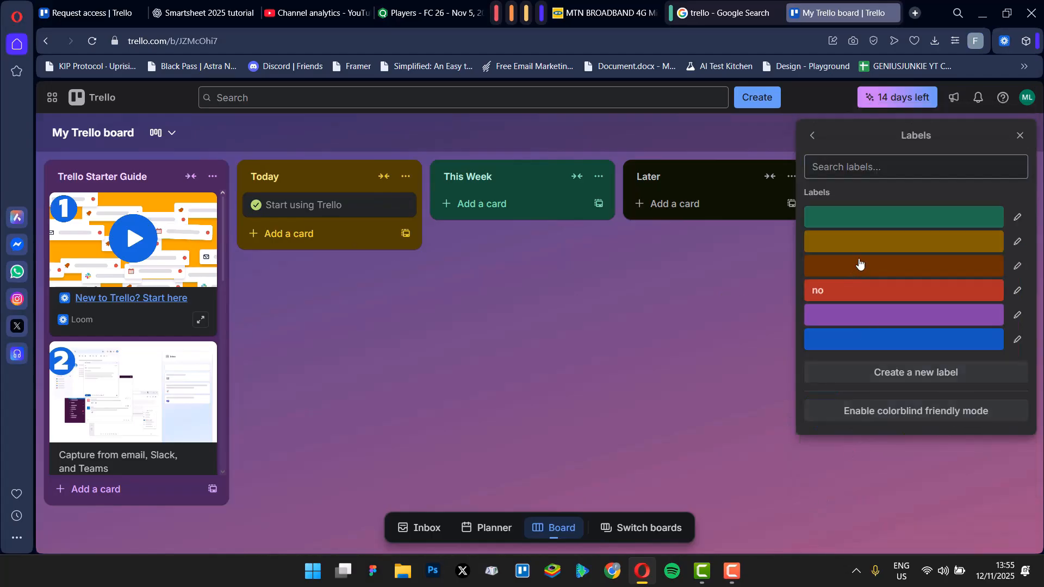
Apply the red "no" label to the card "Start using Trello" in the Today list and close the card.
left_click(339, 215)
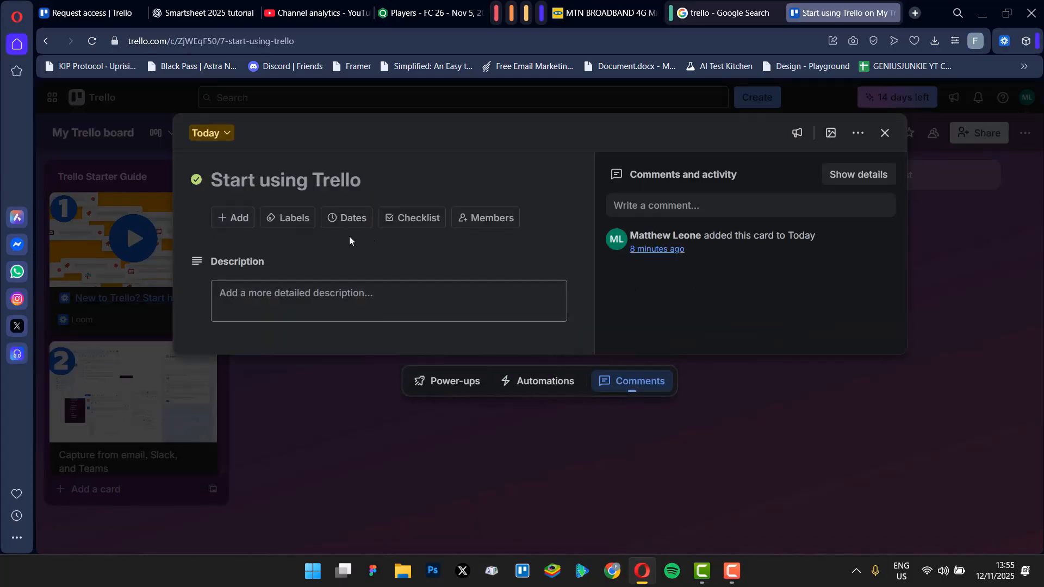
left_click(284, 219)
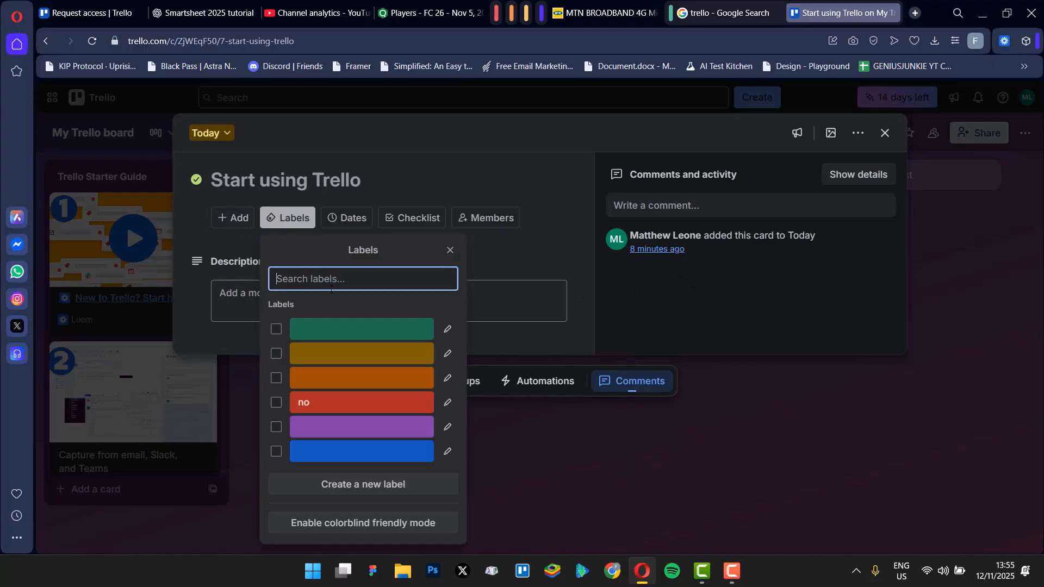
left_click(321, 412)
left_click(756, 500)
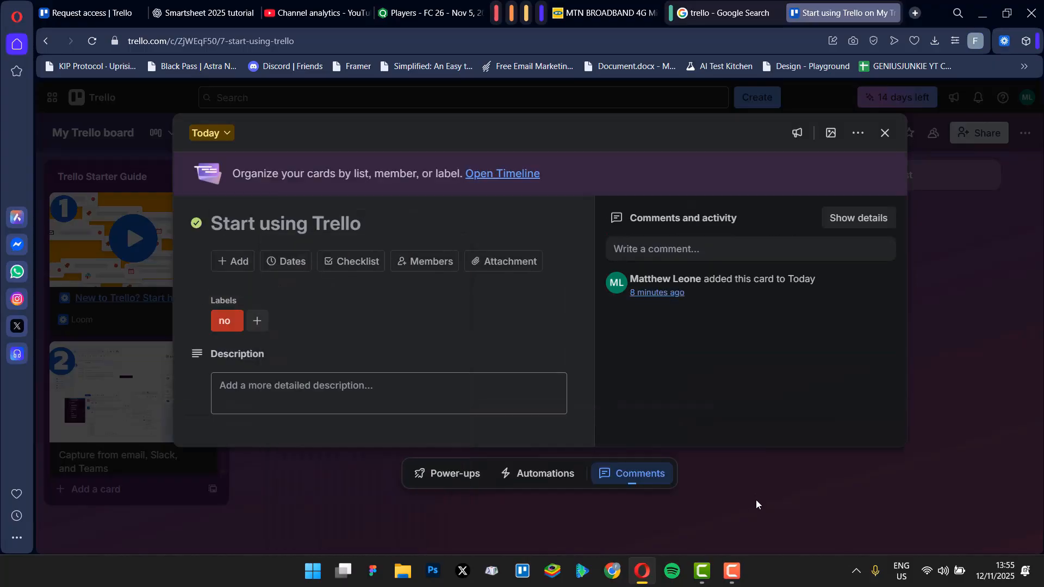
left_click(804, 478)
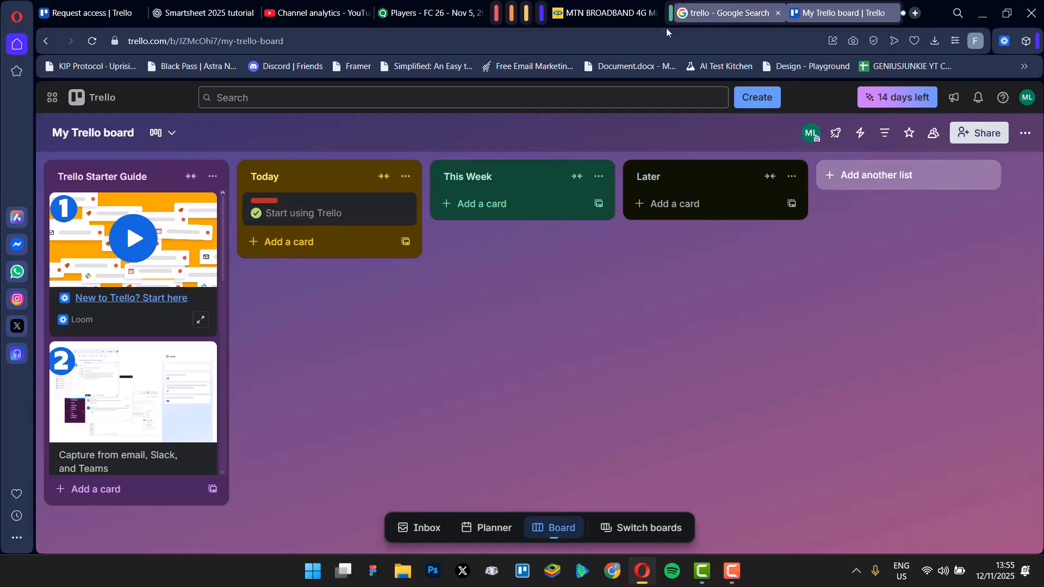
Look at the recent boards offered by the search and leave the search.
left_click(348, 101)
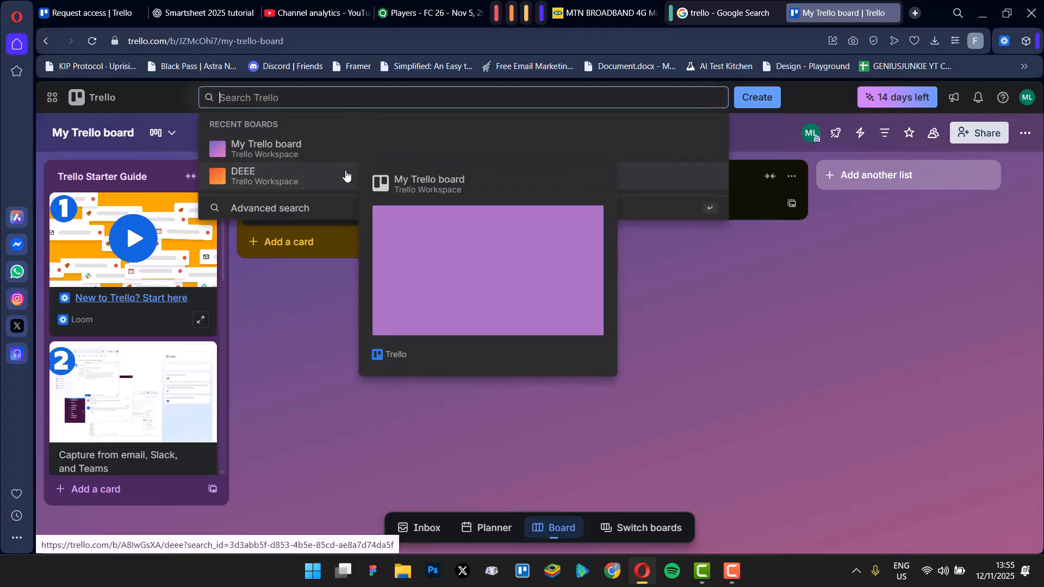
mouse_move(309, 152)
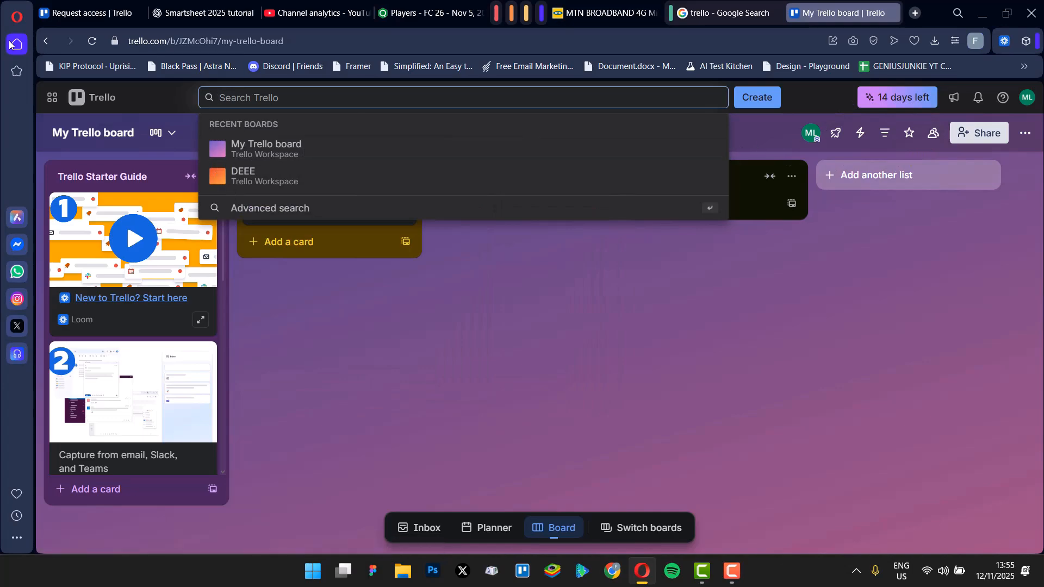
left_click(54, 98)
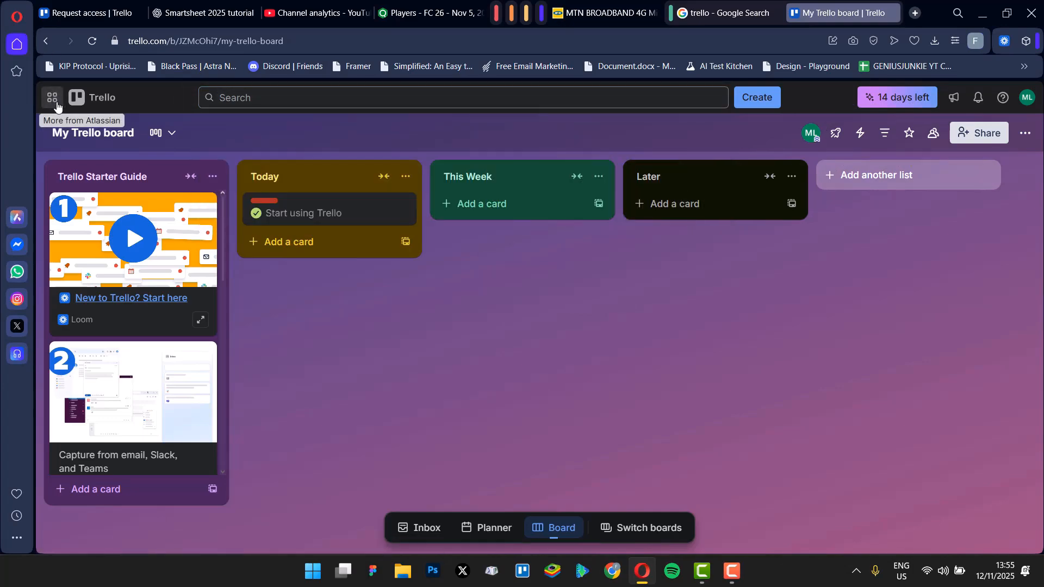
Open the boards overview and look over the templates, the recently viewed boards and the Trello Workspace entries.
left_click(54, 104)
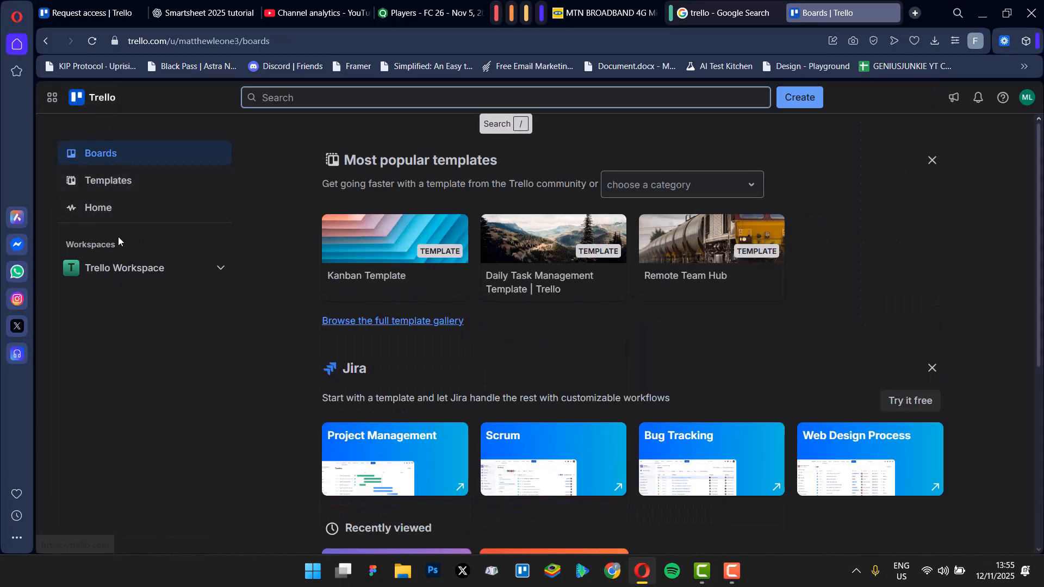
left_click(175, 272)
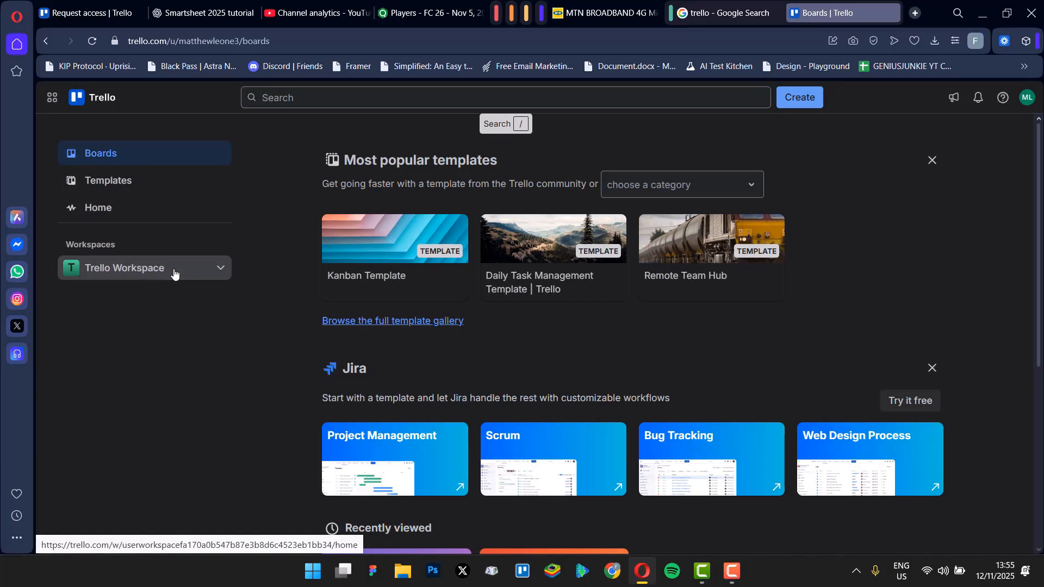
left_click(221, 270)
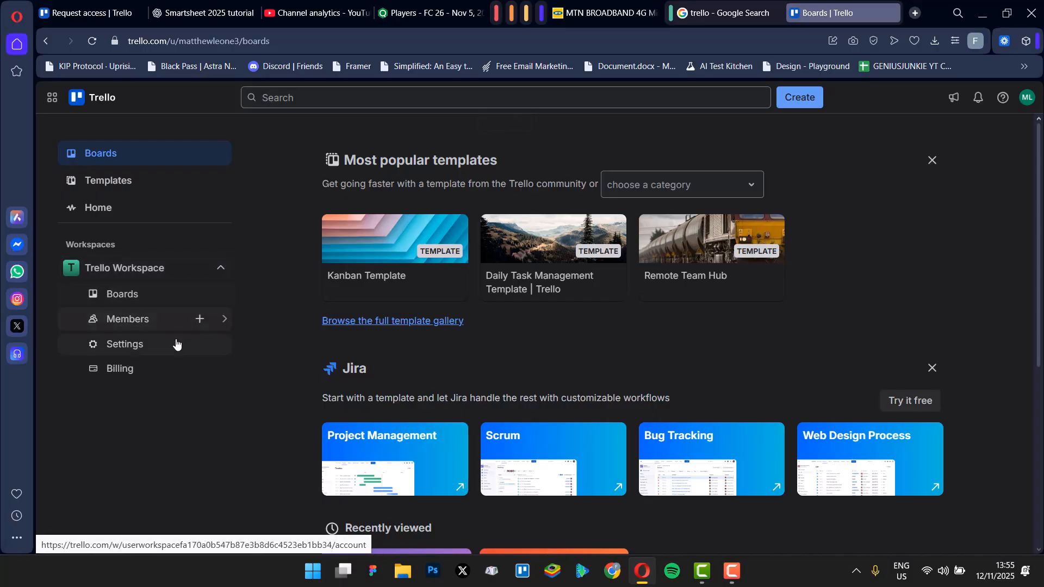
scroll(325, 398, "down", 2)
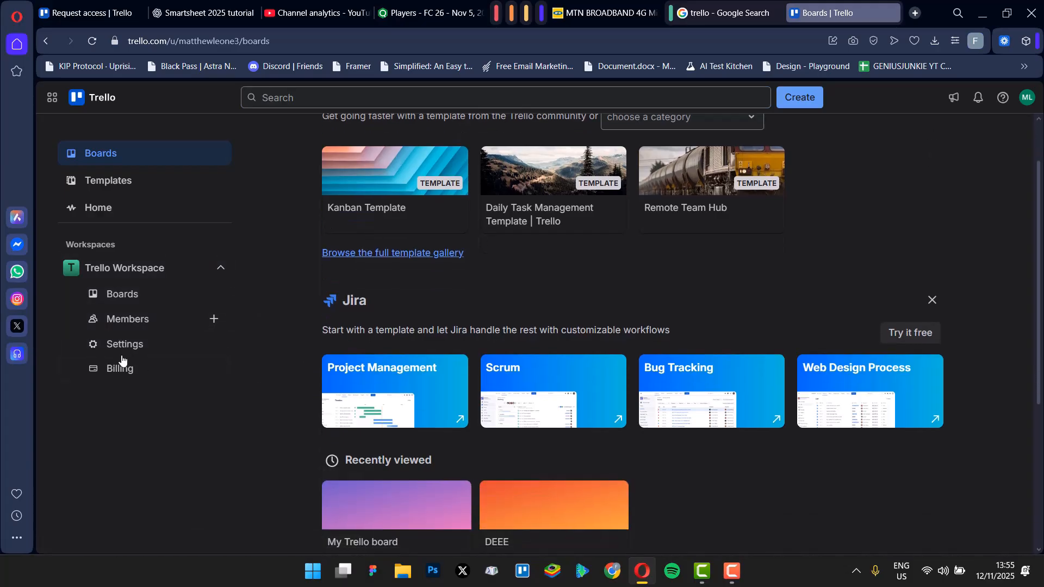
scroll(121, 361, "up", 2)
left_click(221, 268)
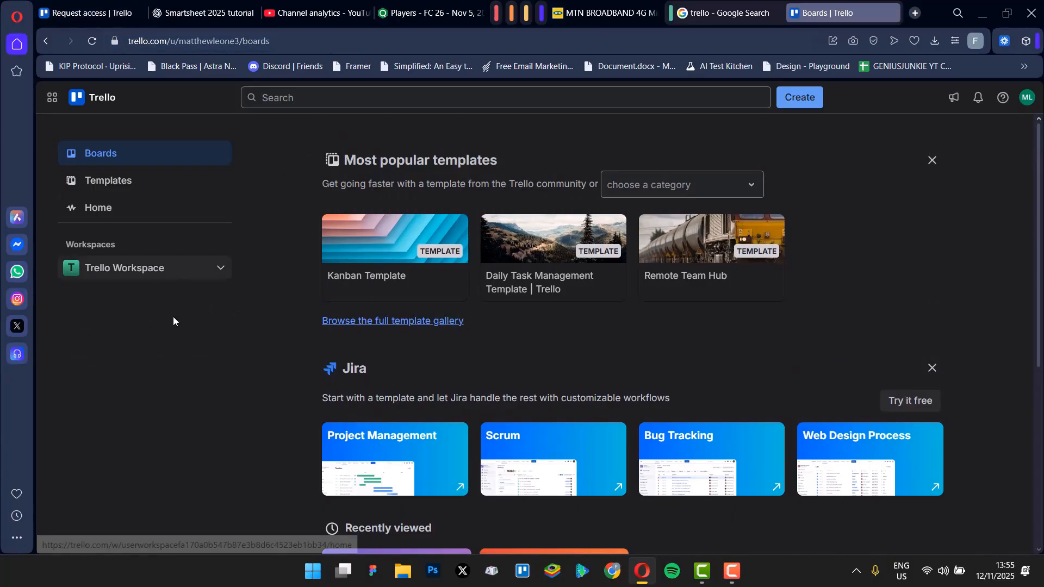
left_click(83, 16)
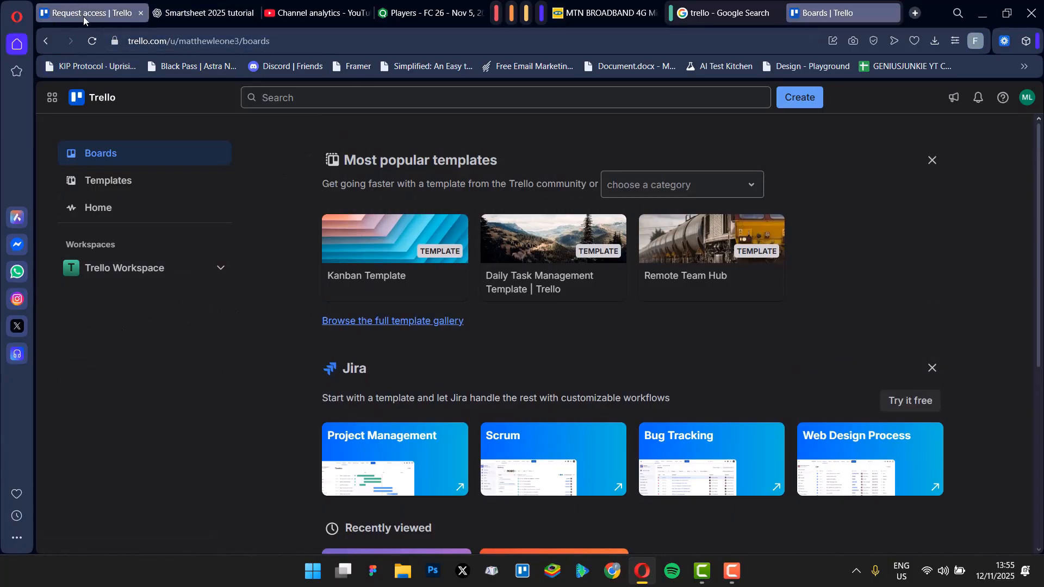